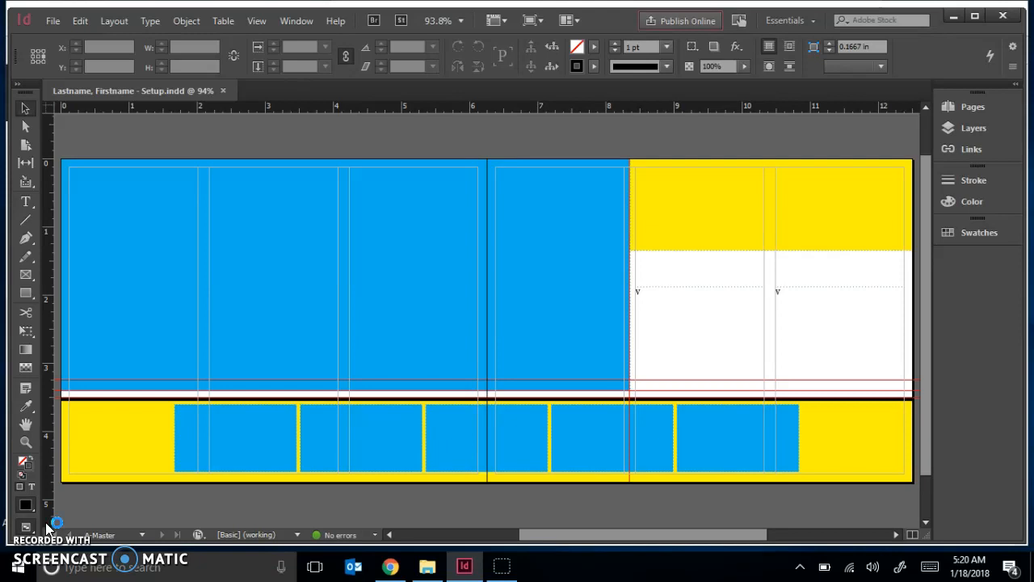
# Set the fill and stroke to None and collapse the Swatches panel.
pyautogui.click(57, 467)
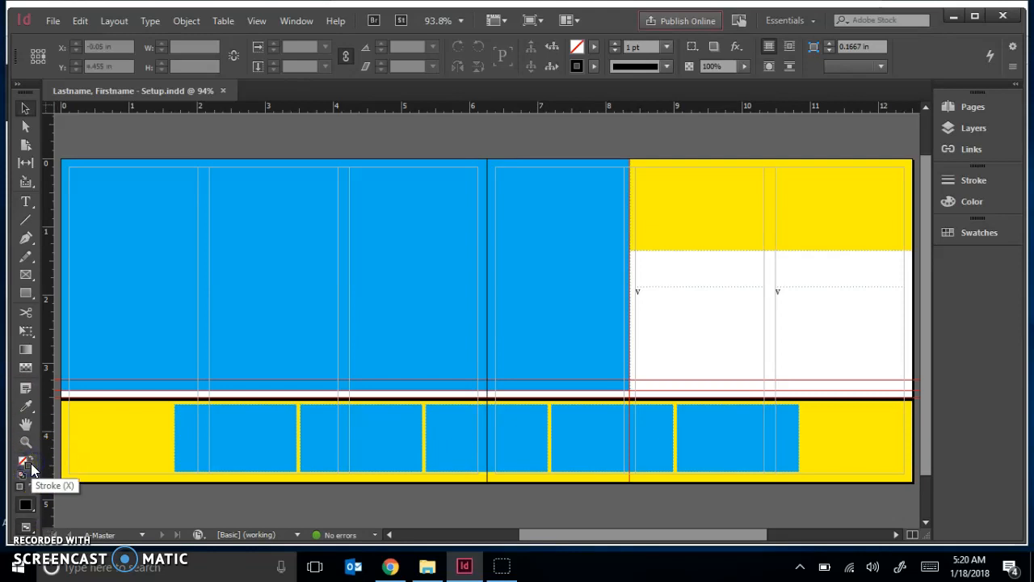
pyautogui.click(28, 465)
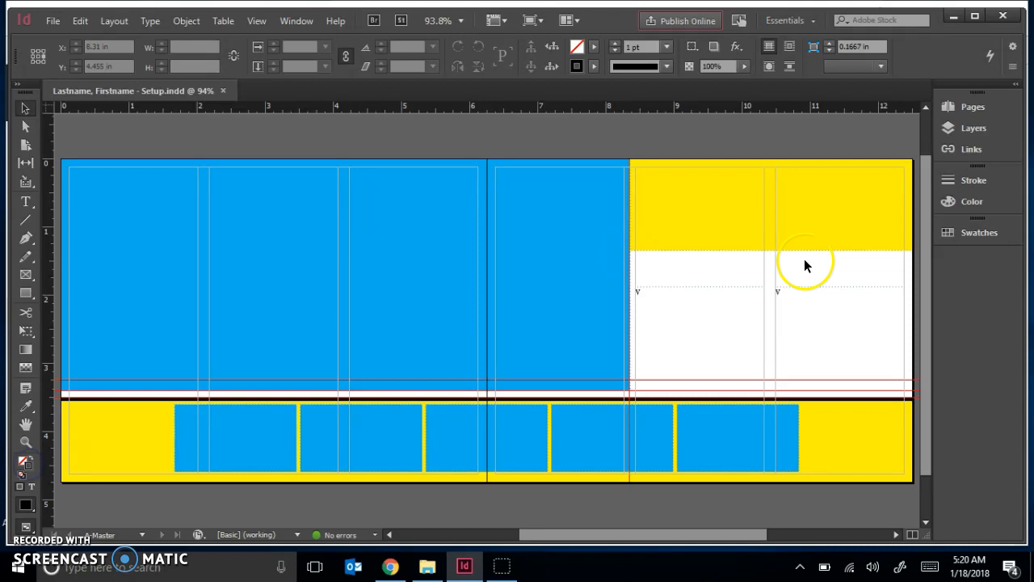
pyautogui.click(980, 234)
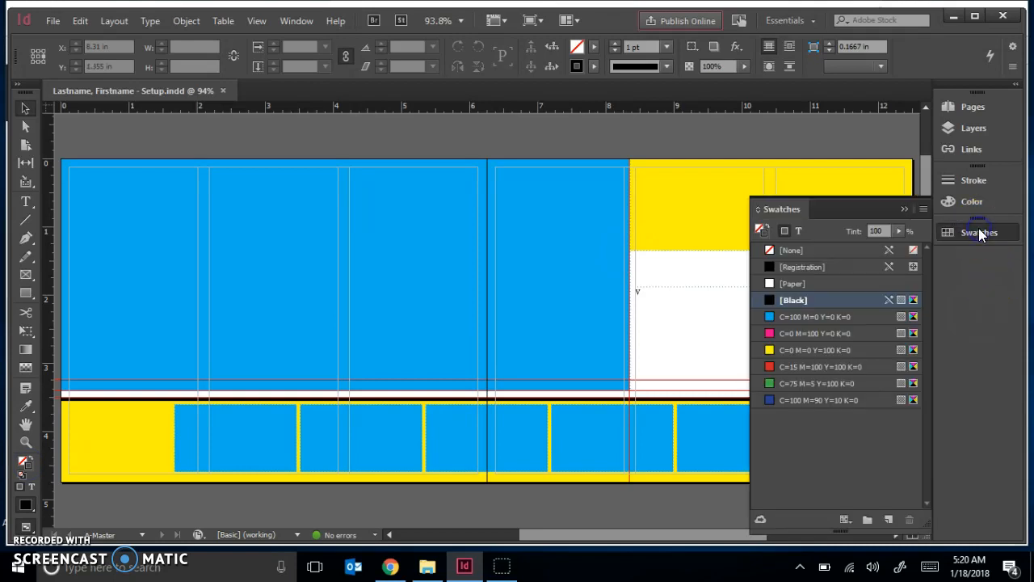
pyautogui.click(815, 250)
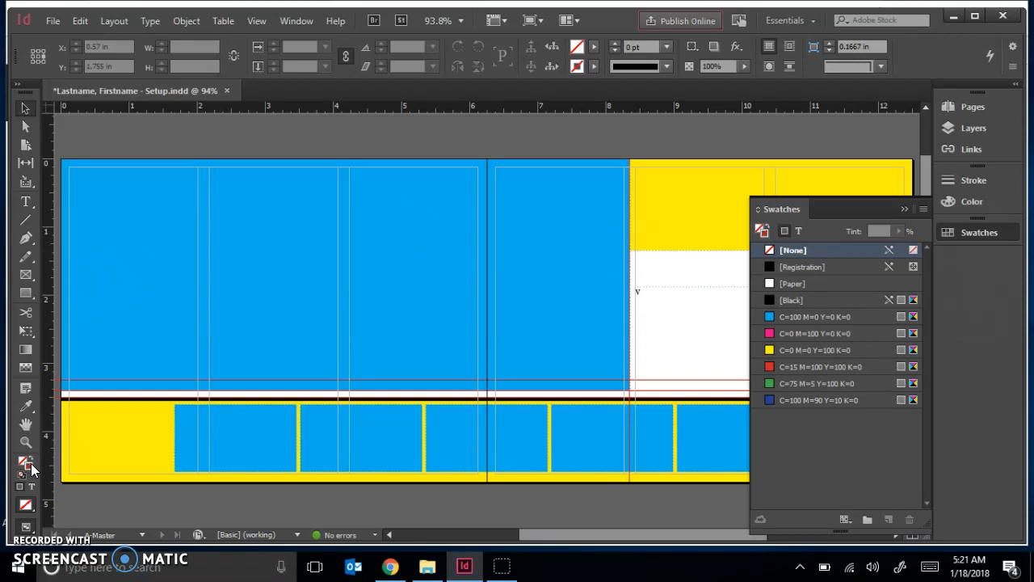
pyautogui.click(266, 429)
pyautogui.click(549, 336)
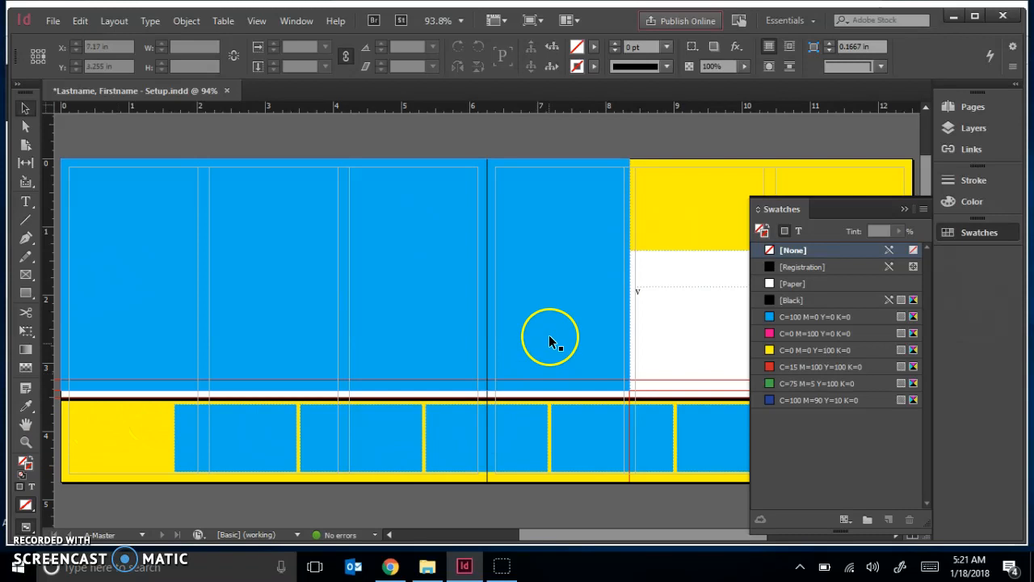
pyautogui.rightClick(782, 142)
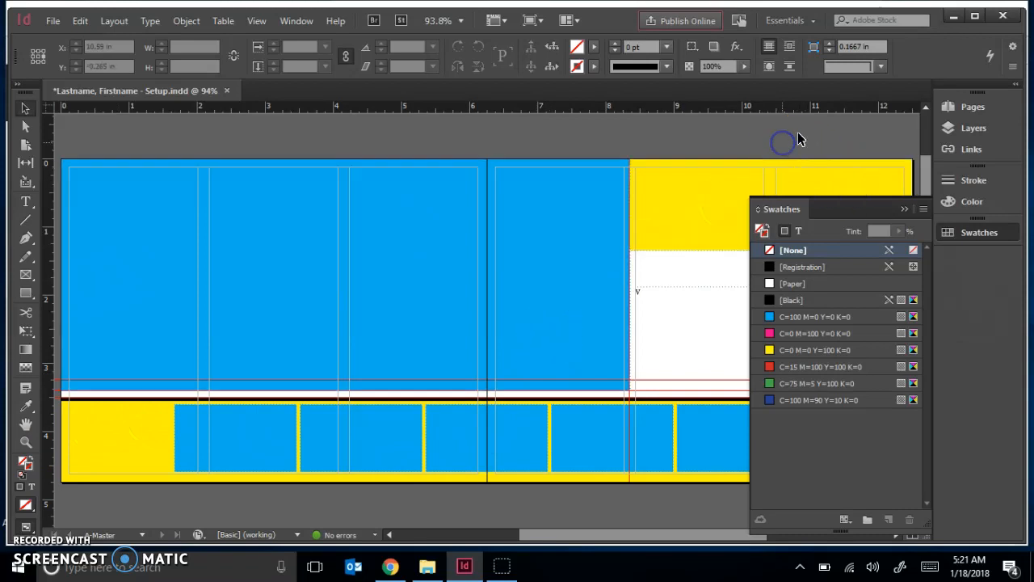
pyautogui.click(905, 209)
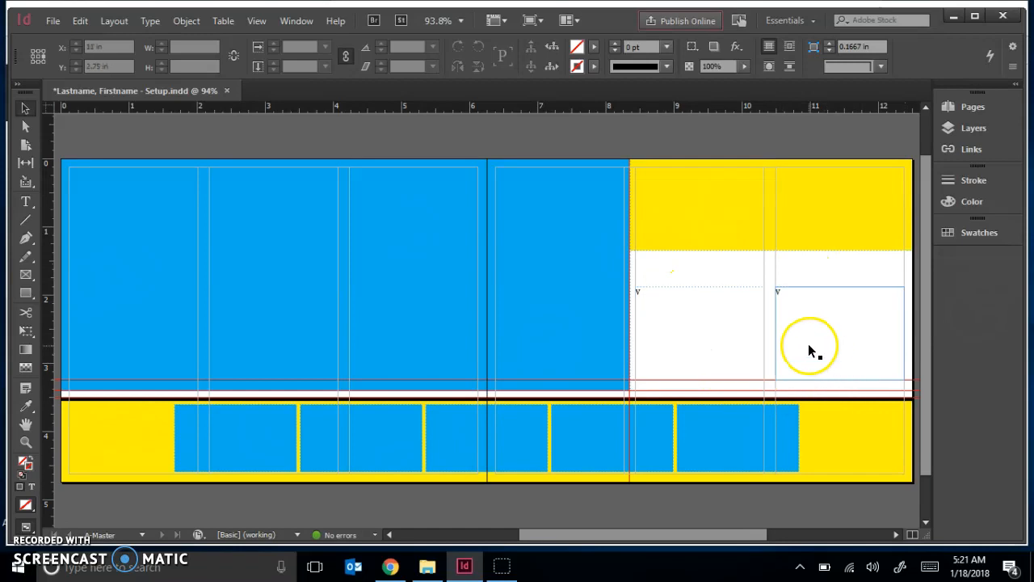
# Draw a text frame across the top of the right-hand panel.
pyautogui.click(25, 202)
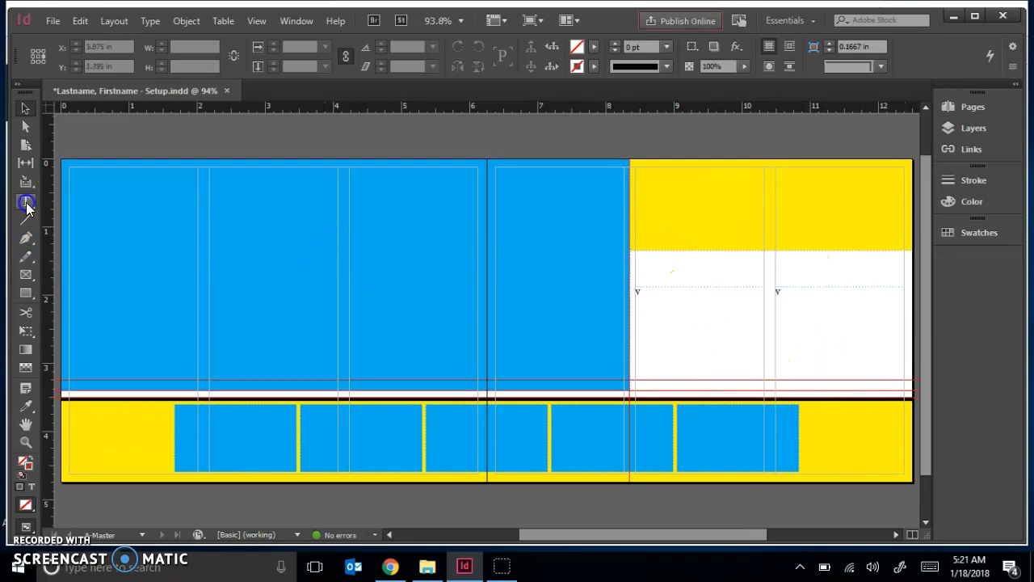
pyautogui.click(575, 143)
pyautogui.moveTo(643, 171); pyautogui.dragTo(896, 273)
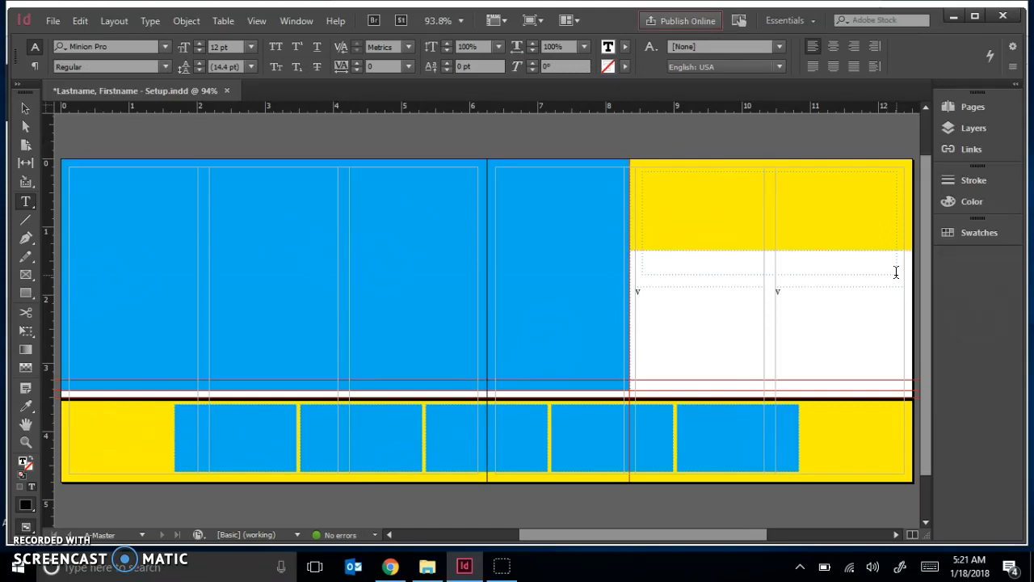
pyautogui.click(496, 150)
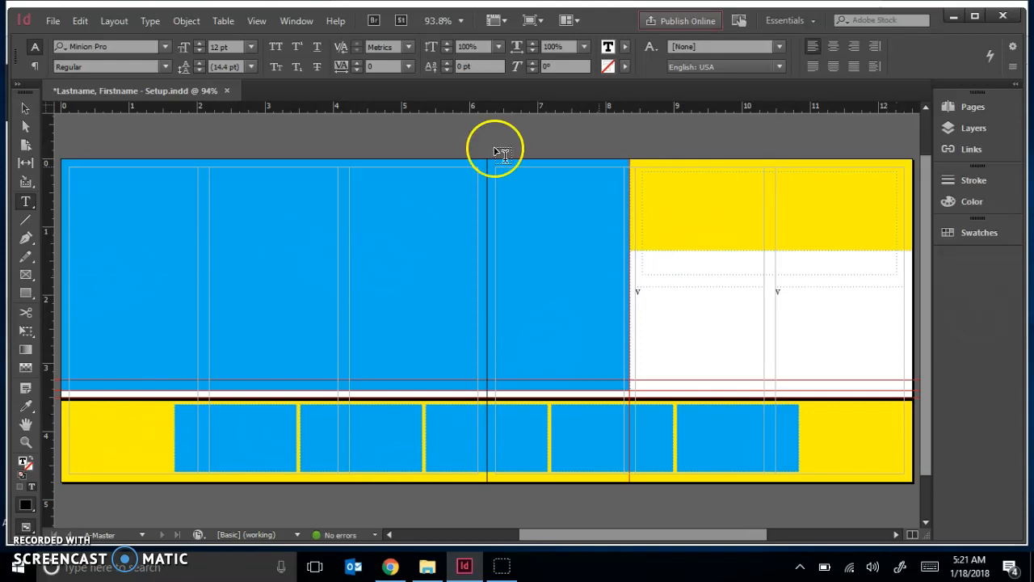
# Stretch the text frame to the panel's edges and set its width to 4.15 in.
pyautogui.click(26, 111)
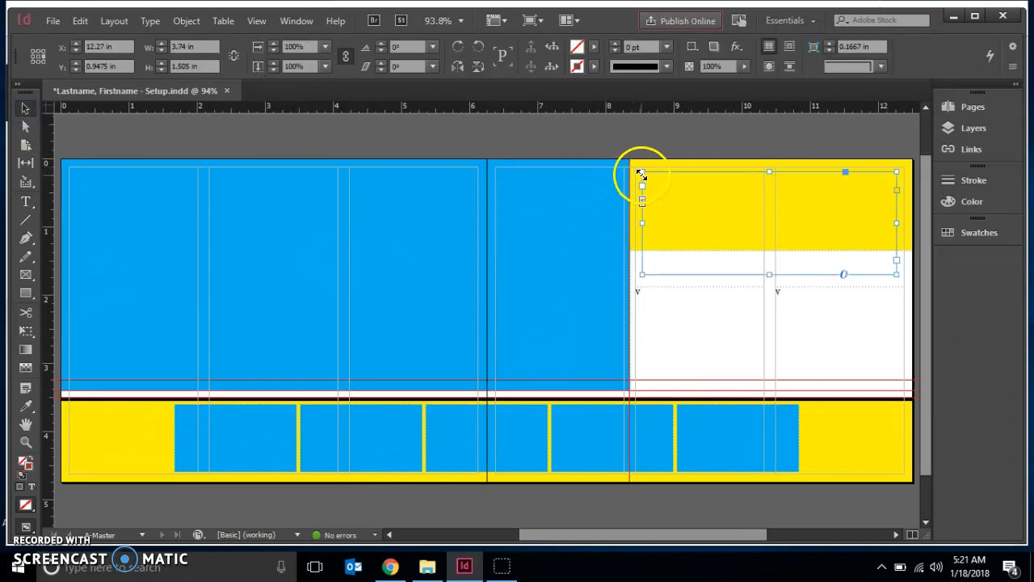
pyautogui.moveTo(640, 174); pyautogui.dragTo(631, 173)
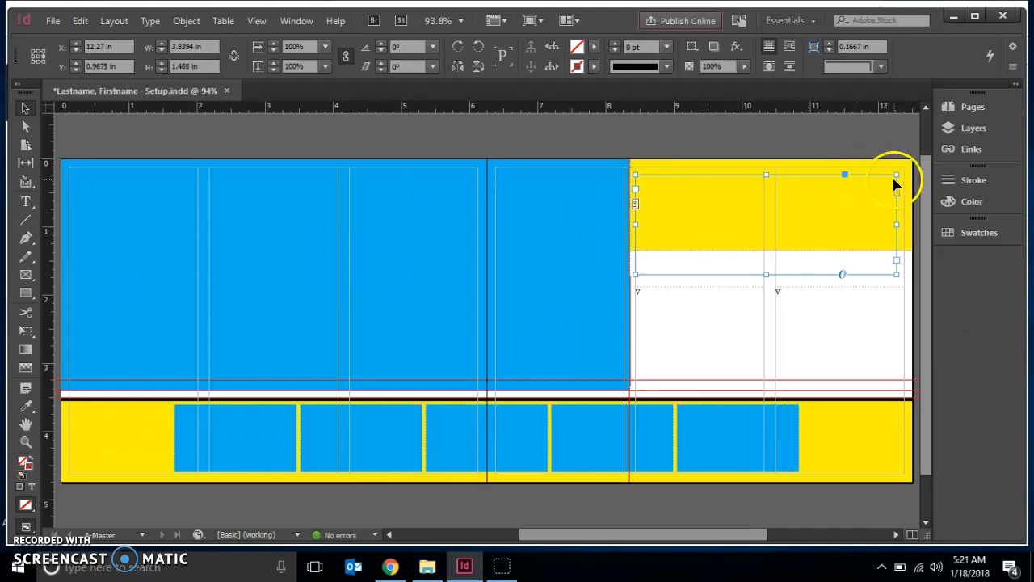
pyautogui.moveTo(897, 176); pyautogui.dragTo(913, 175)
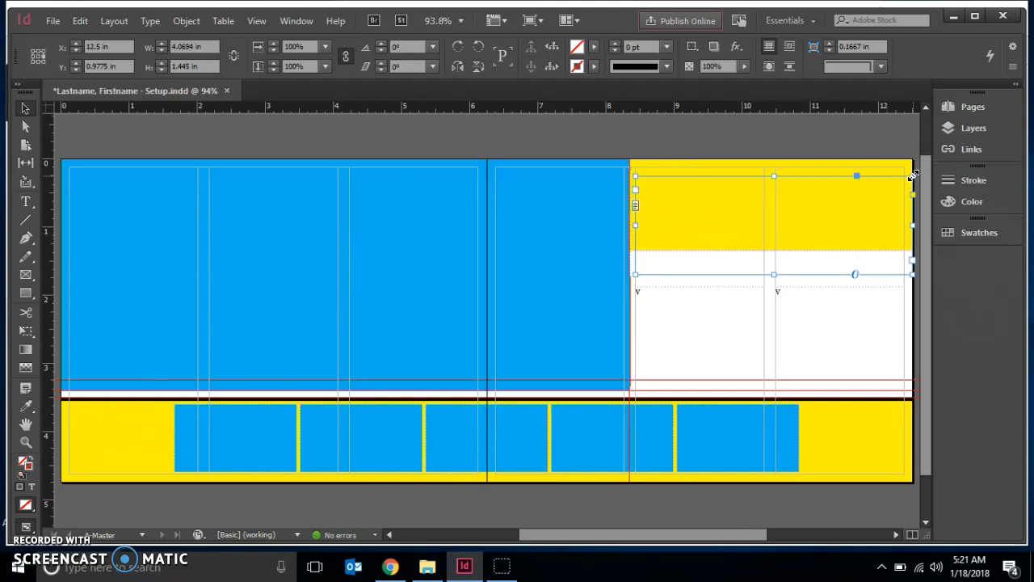
pyautogui.click(198, 46)
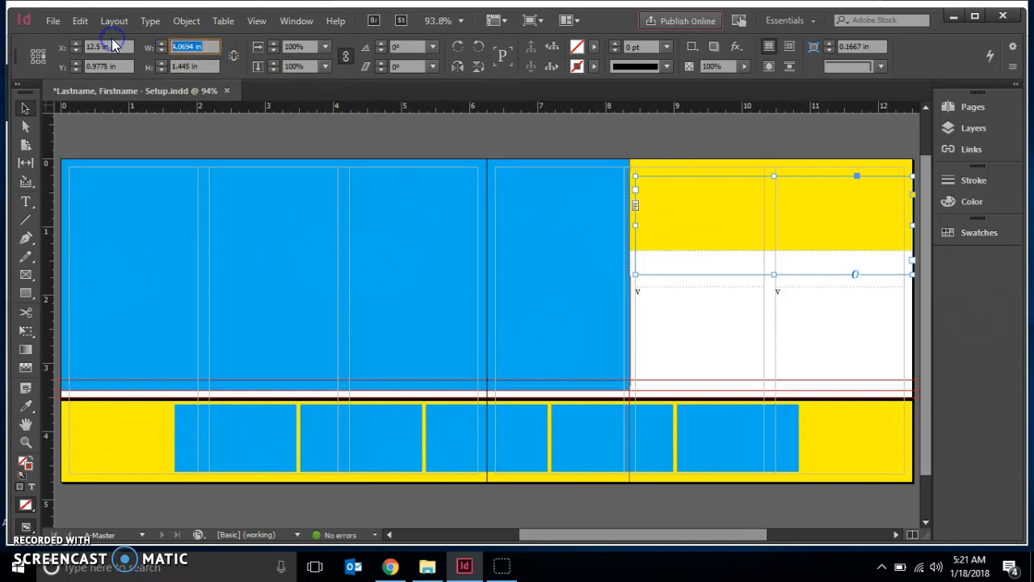
pyautogui.write('4.15')
pyautogui.press('Return')
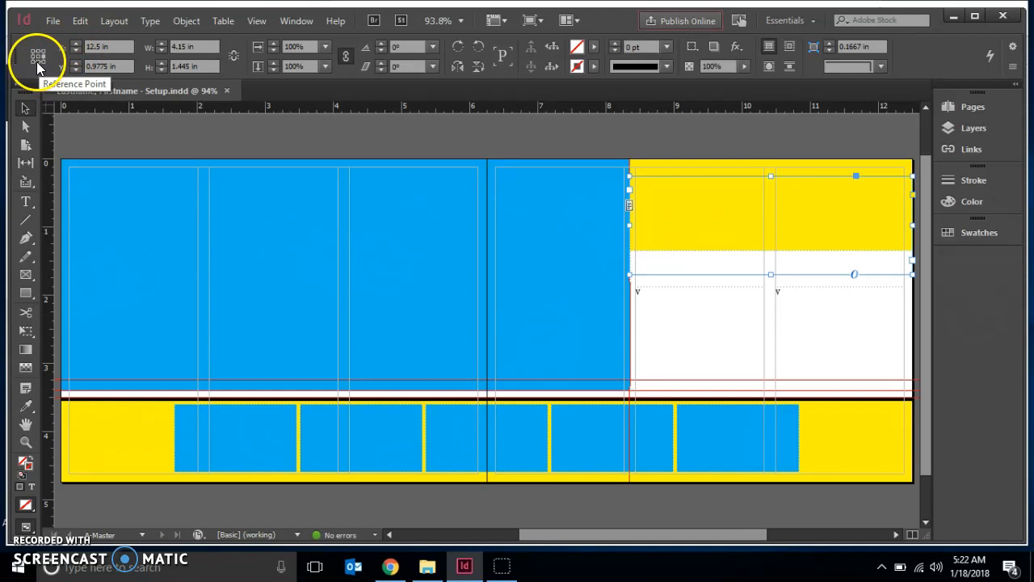
# Change the frame's reference point and set its Y position to 1.35 in.
pyautogui.click(37, 61)
pyautogui.click(108, 62)
pyautogui.write('1.35')
pyautogui.press('Return')
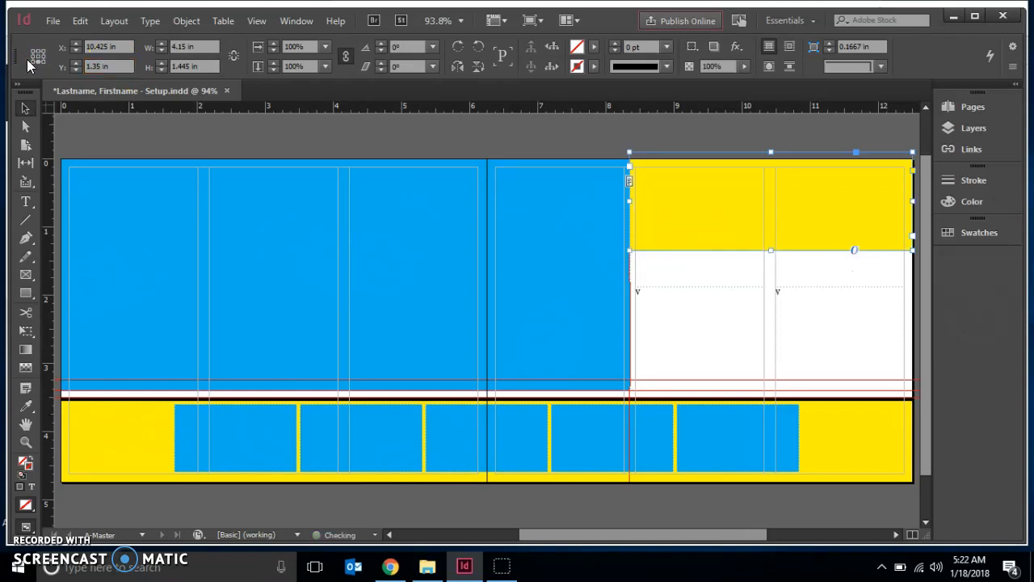
# Set the text frame's height to 1.2 in.
pyautogui.click(136, 90)
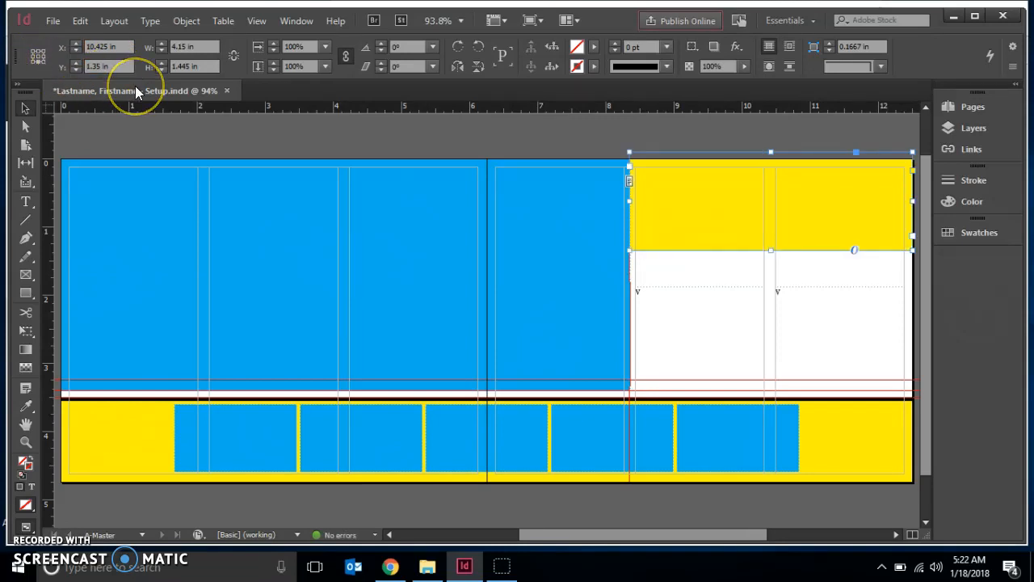
pyautogui.click(550, 176)
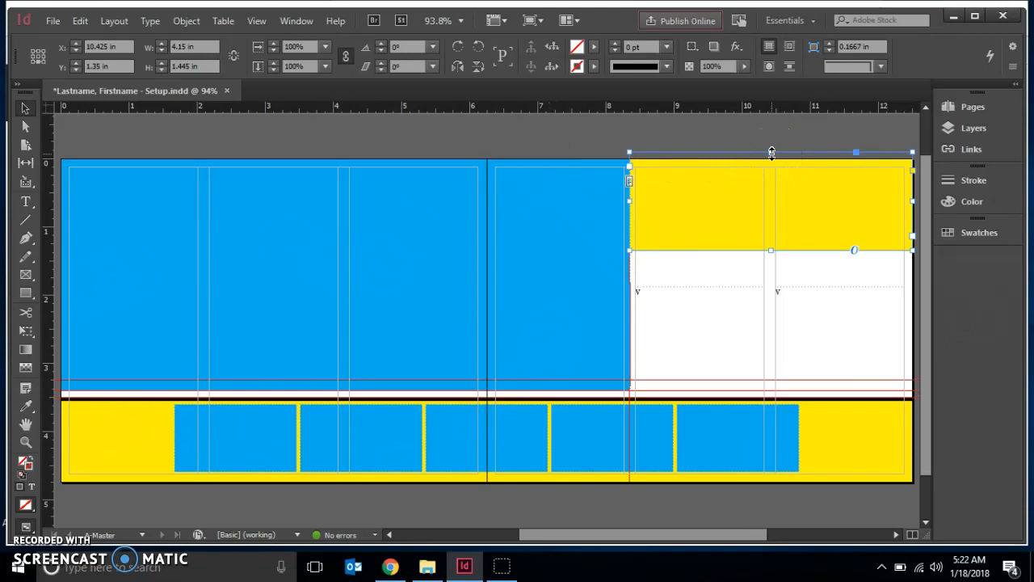
pyautogui.moveTo(772, 153); pyautogui.dragTo(774, 161)
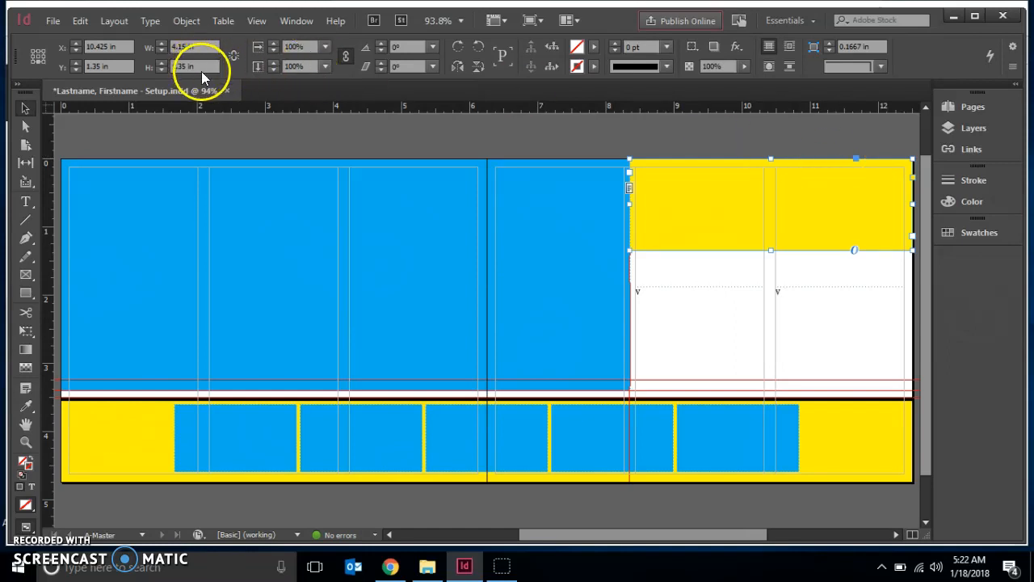
pyautogui.moveTo(201, 68); pyautogui.dragTo(147, 70)
pyautogui.write('1.2')
pyautogui.press('Return')
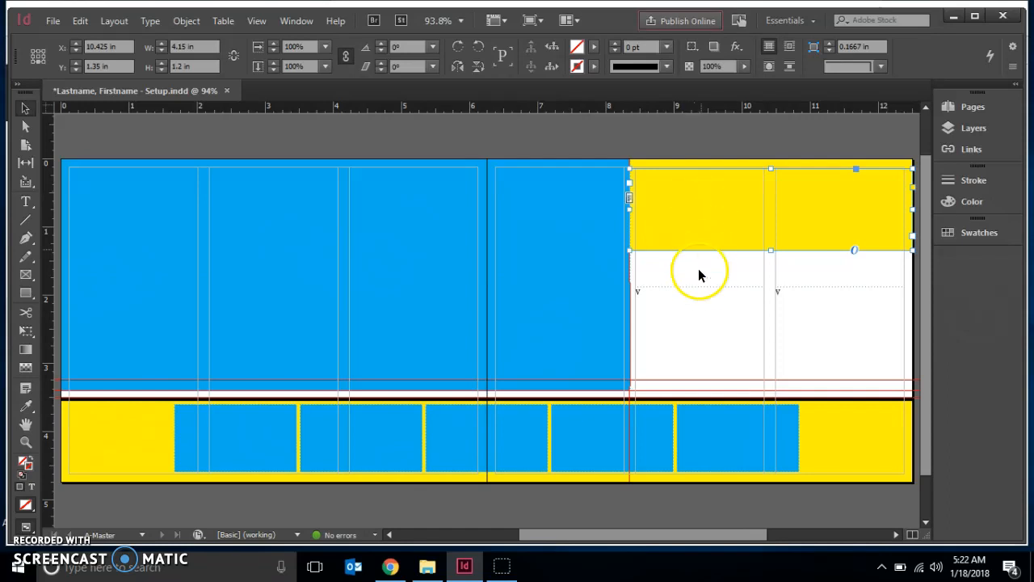
# Type LOCATION into the text frame.
pyautogui.click(27, 202)
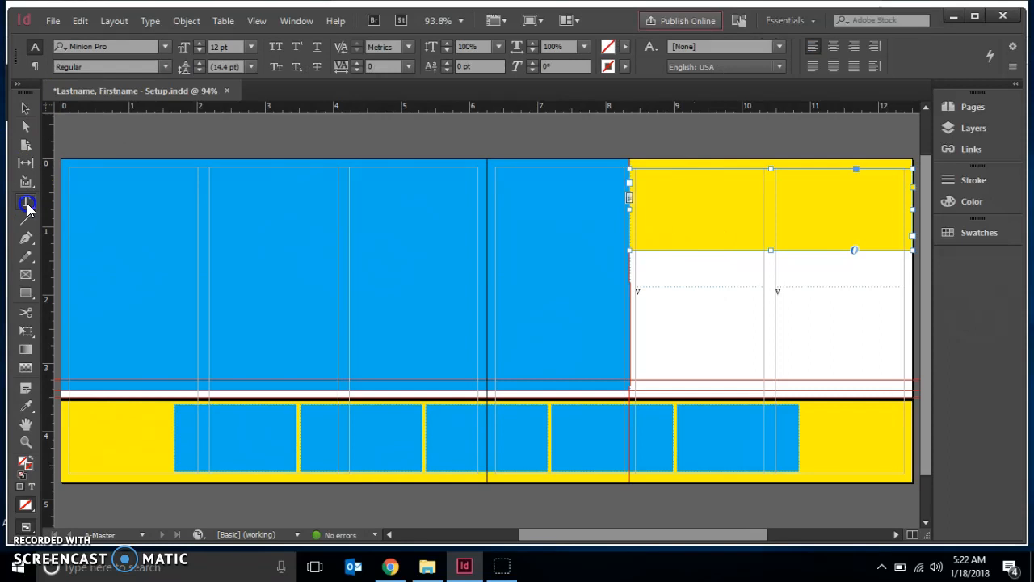
pyautogui.click(649, 215)
pyautogui.write('LOCATION')
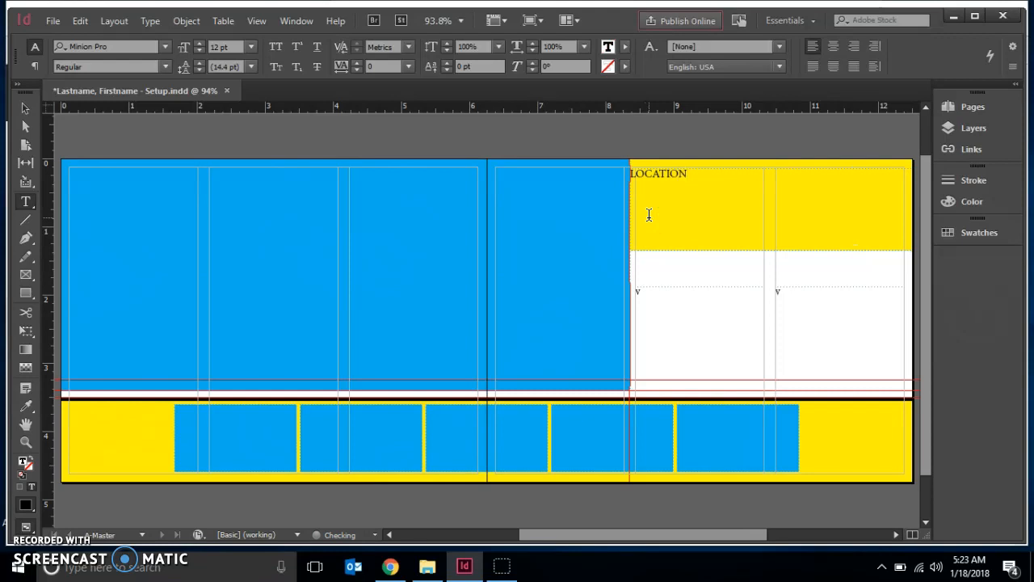
# Select the LOCATION text and open the Character panel beside the page.
pyautogui.click(685, 194)
pyautogui.moveTo(693, 175); pyautogui.dragTo(624, 166)
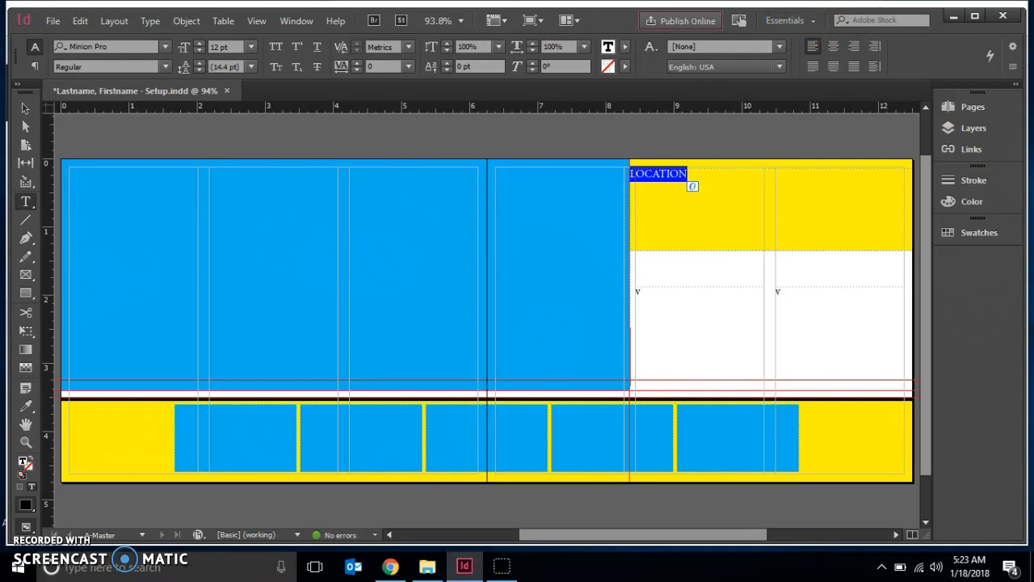
pyautogui.click(297, 24)
pyautogui.moveTo(369, 396)
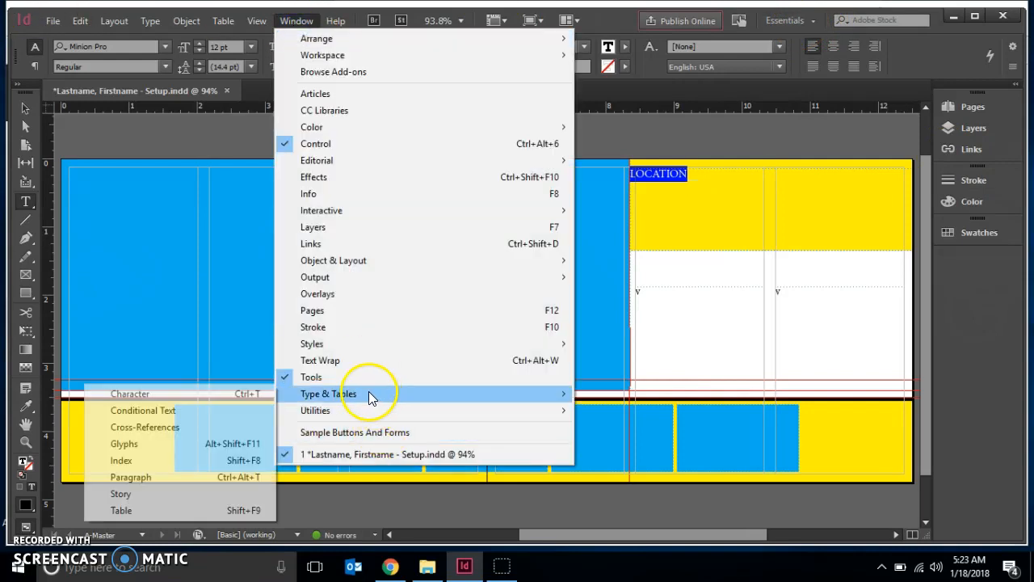
pyautogui.click(165, 399)
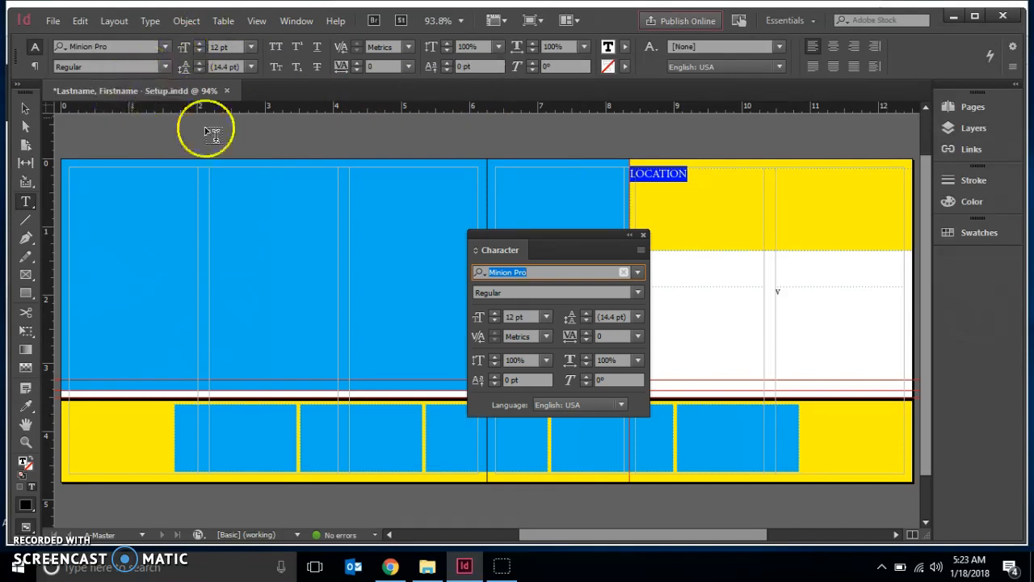
pyautogui.moveTo(546, 238); pyautogui.dragTo(832, 263)
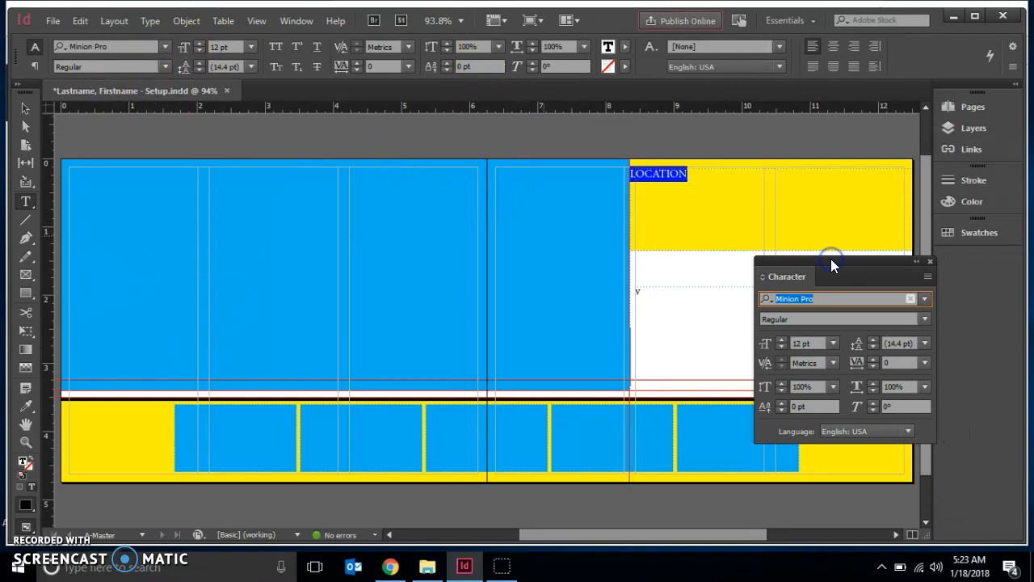
# Set the heading's font to Hobo Std at 60 pt.
pyautogui.click(925, 299)
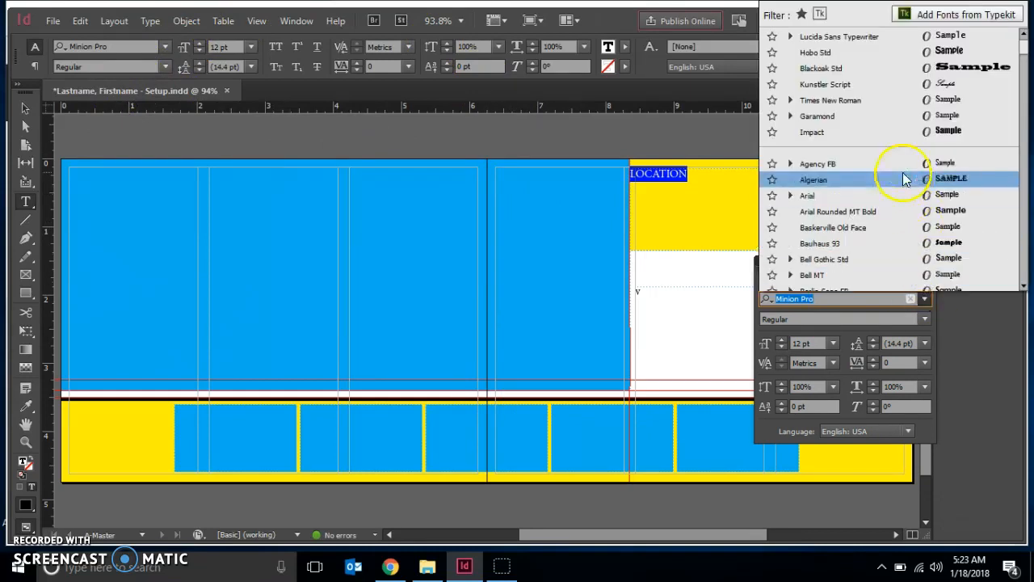
pyautogui.moveTo(1028, 52); pyautogui.dragTo(1028, 134)
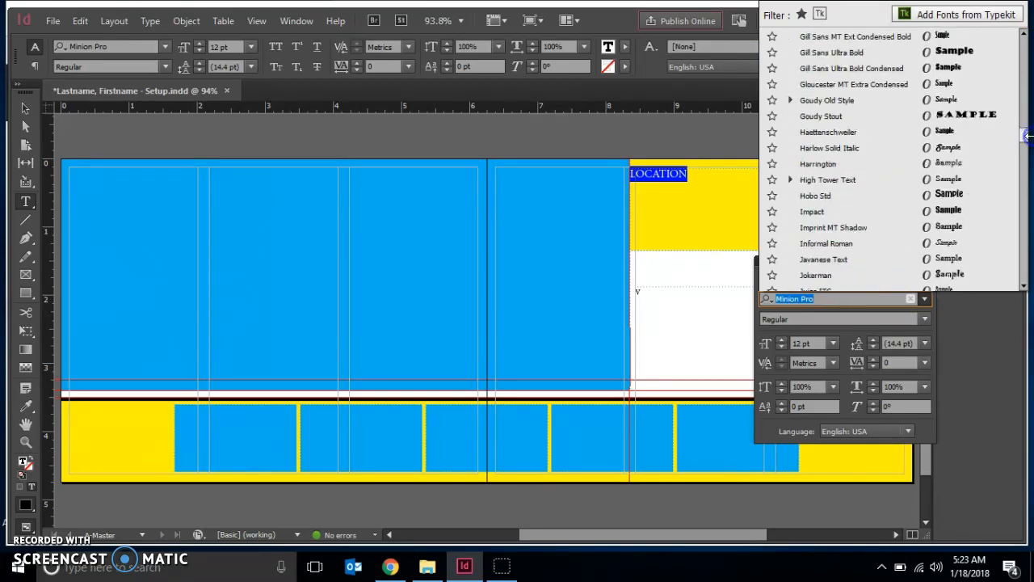
pyautogui.click(844, 200)
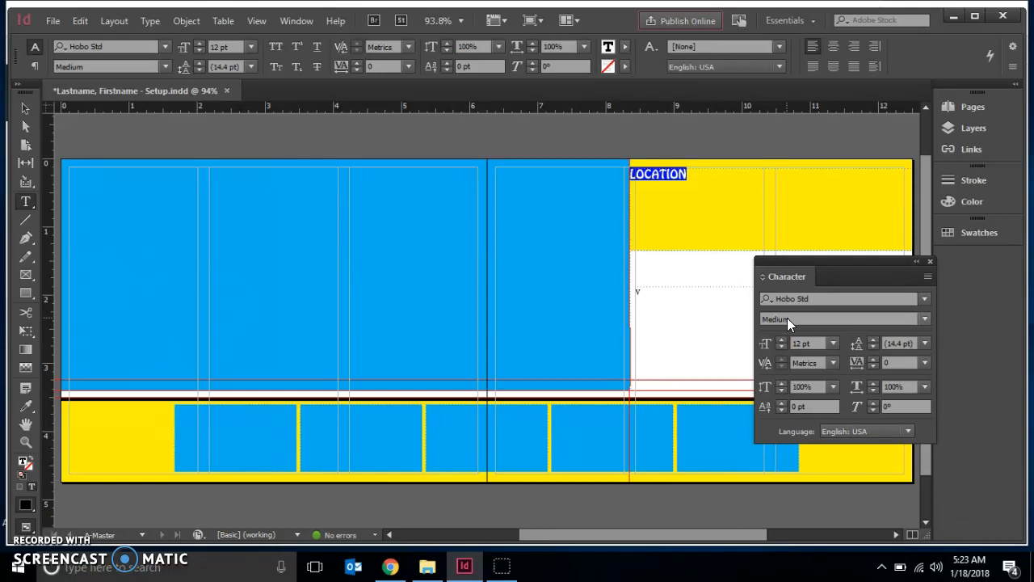
pyautogui.click(807, 341)
pyautogui.click(773, 343)
pyautogui.write('60')
pyautogui.press('Return')
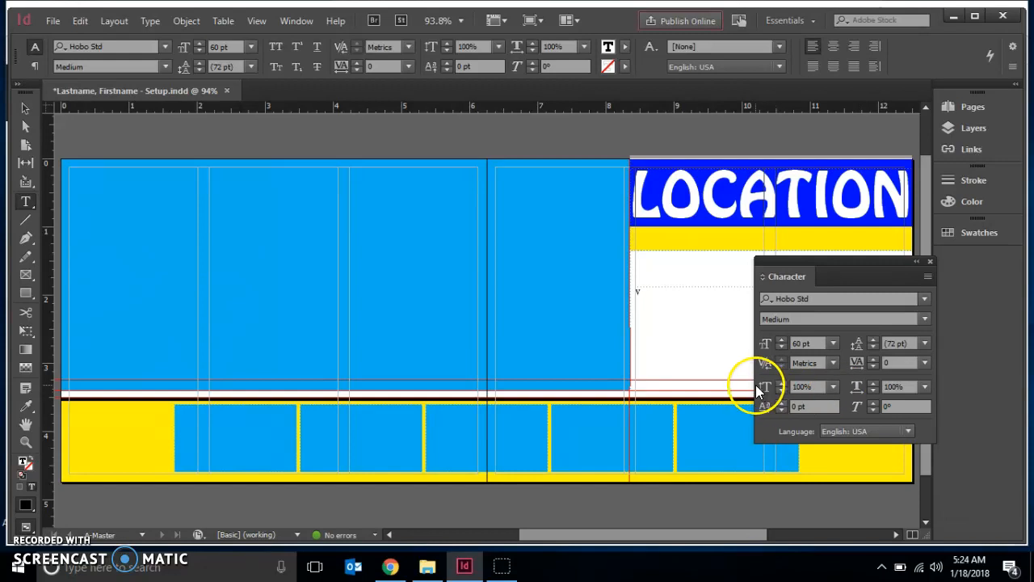
# Reduce the heading's horizontal scale to 75% and collapse the Character panel into the dock.
pyautogui.click(873, 390)
pyautogui.click(873, 391)
pyautogui.click(873, 390)
pyautogui.click(873, 390)
pyautogui.click(874, 390)
pyautogui.click(873, 390)
pyautogui.click(874, 391)
pyautogui.click(873, 390)
pyautogui.click(873, 390)
pyautogui.click(874, 390)
pyautogui.click(874, 390)
pyautogui.click(874, 390)
pyautogui.click(873, 390)
pyautogui.click(873, 391)
pyautogui.click(873, 390)
pyautogui.click(873, 390)
pyautogui.click(874, 390)
pyautogui.click(874, 390)
pyautogui.click(873, 391)
pyautogui.click(873, 390)
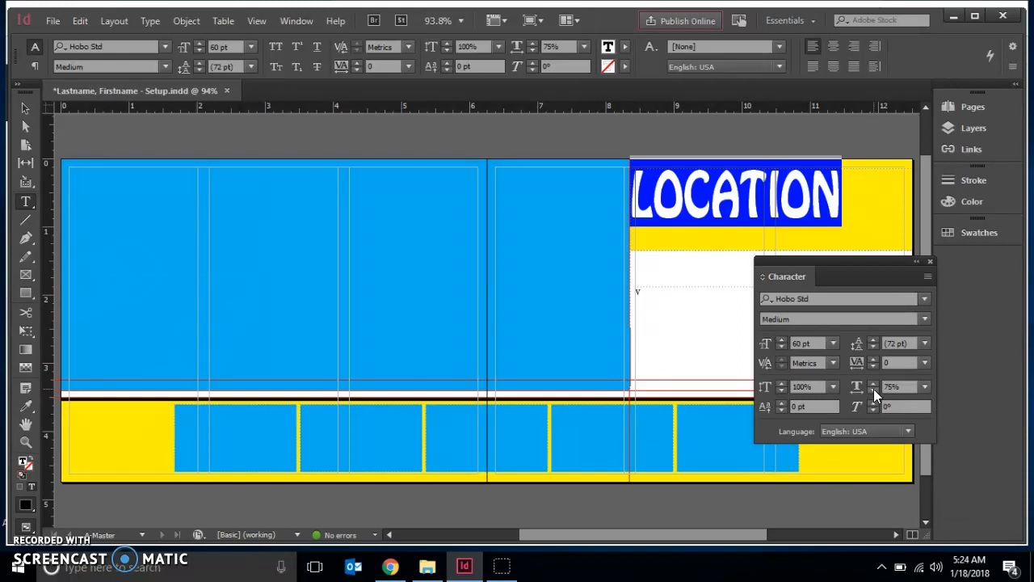
pyautogui.click(917, 262)
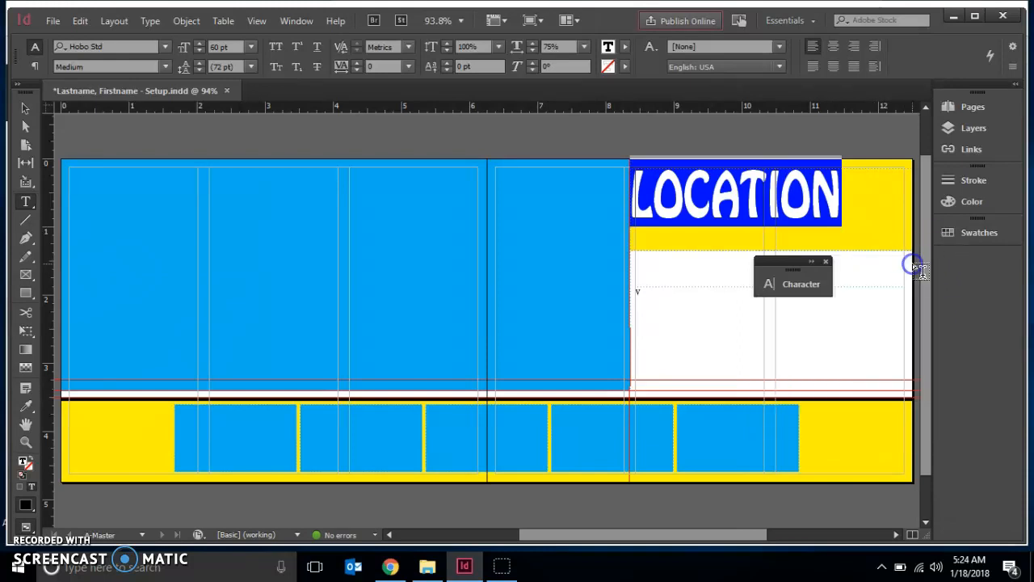
pyautogui.moveTo(776, 265); pyautogui.dragTo(969, 291)
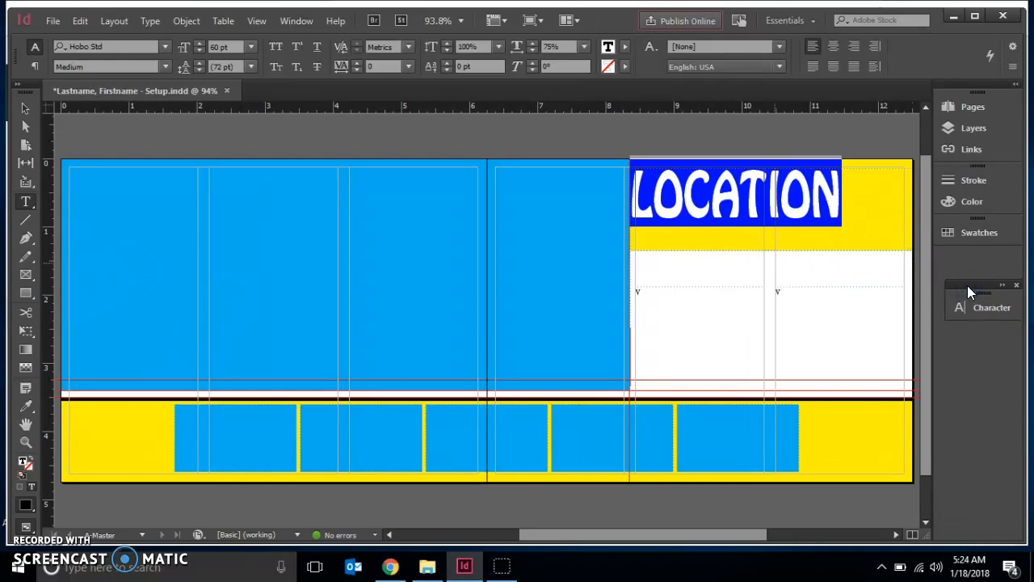
# Set the text frame's vertical justification to Bottom.
pyautogui.hotkey('ctrl', 'b')
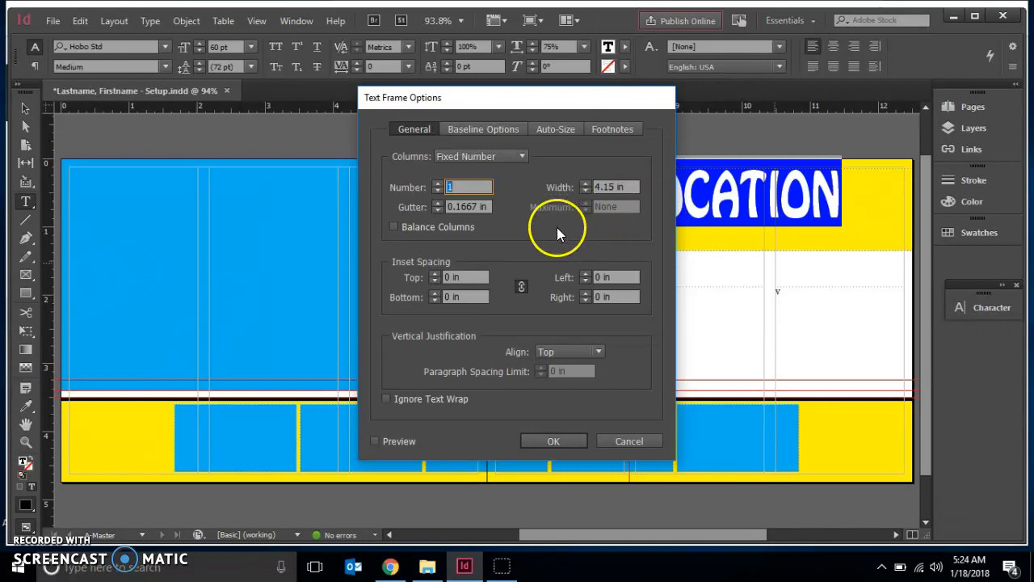
pyautogui.click(555, 352)
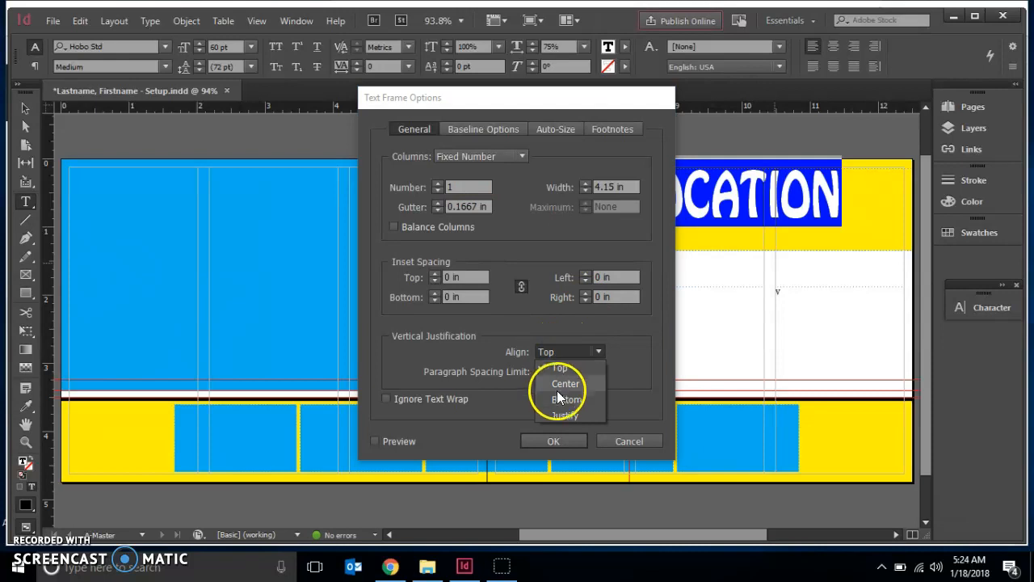
pyautogui.click(557, 399)
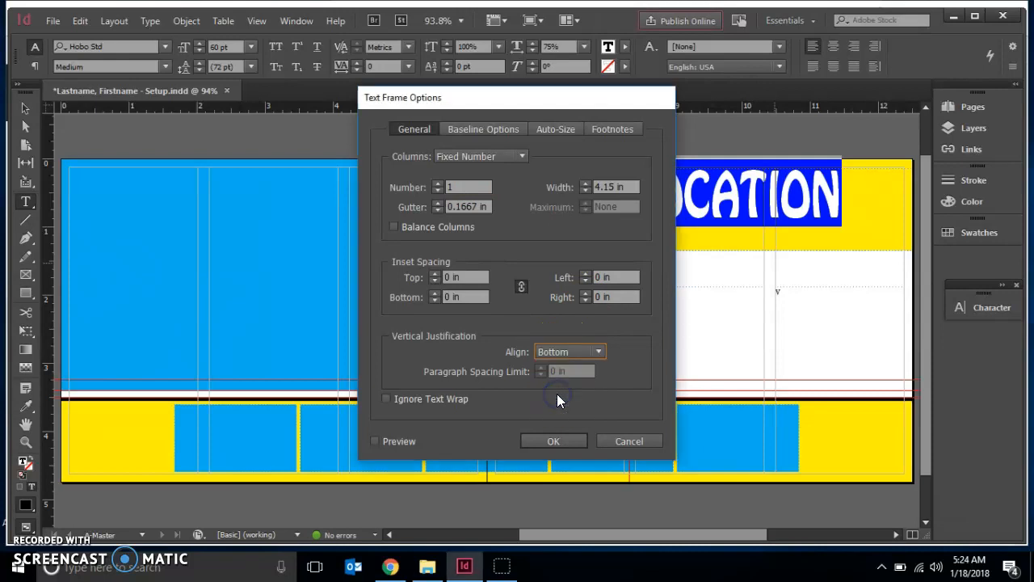
pyautogui.click(543, 441)
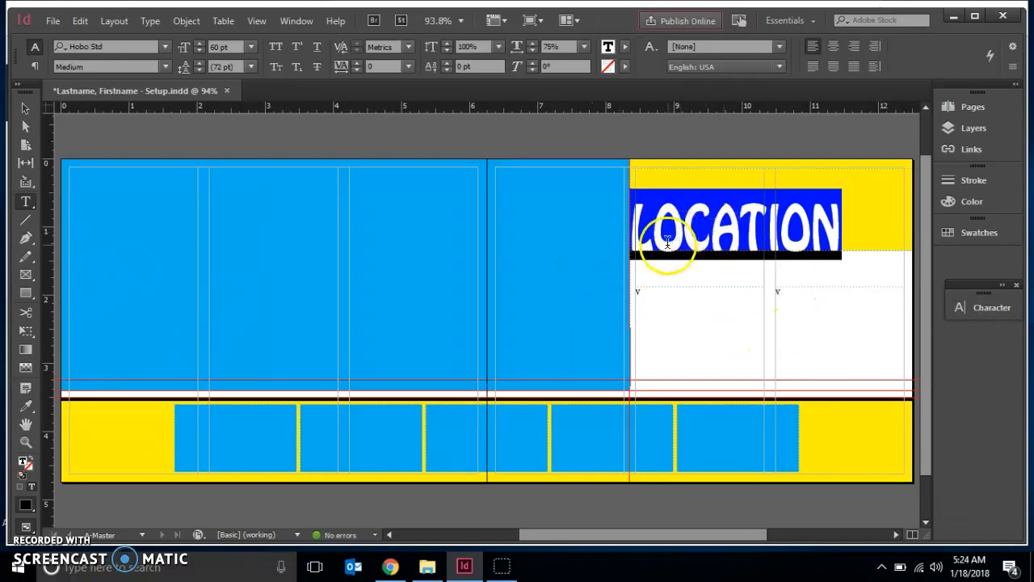
# Center-align the LOCATION heading within its frame.
pyautogui.click(833, 47)
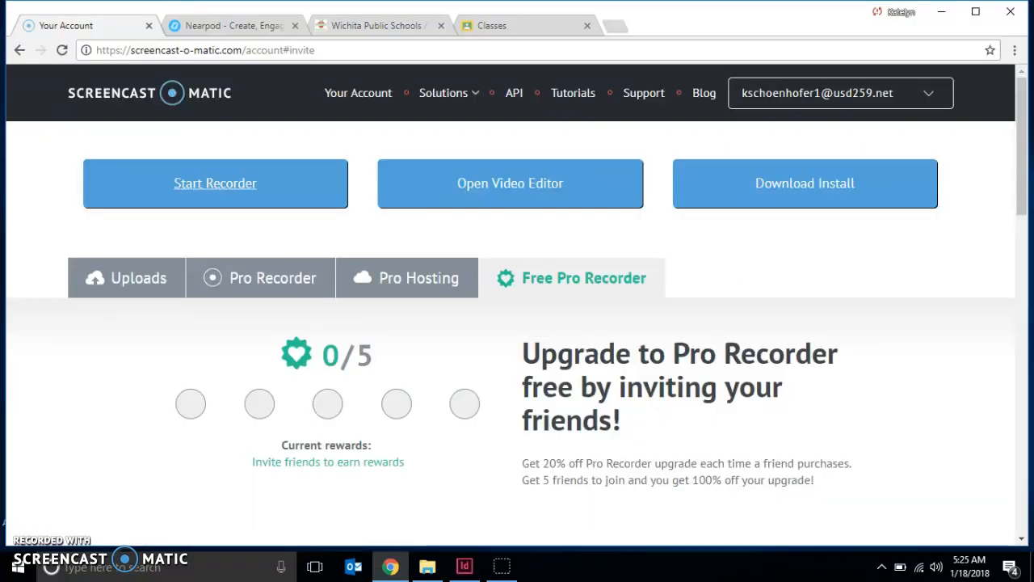
pyautogui.click(465, 566)
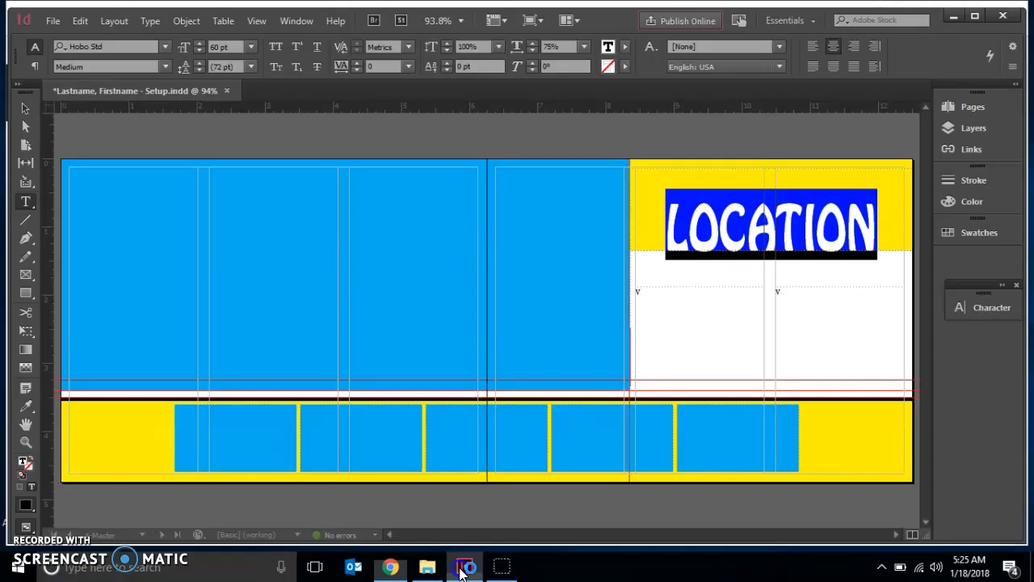
pyautogui.click(25, 107)
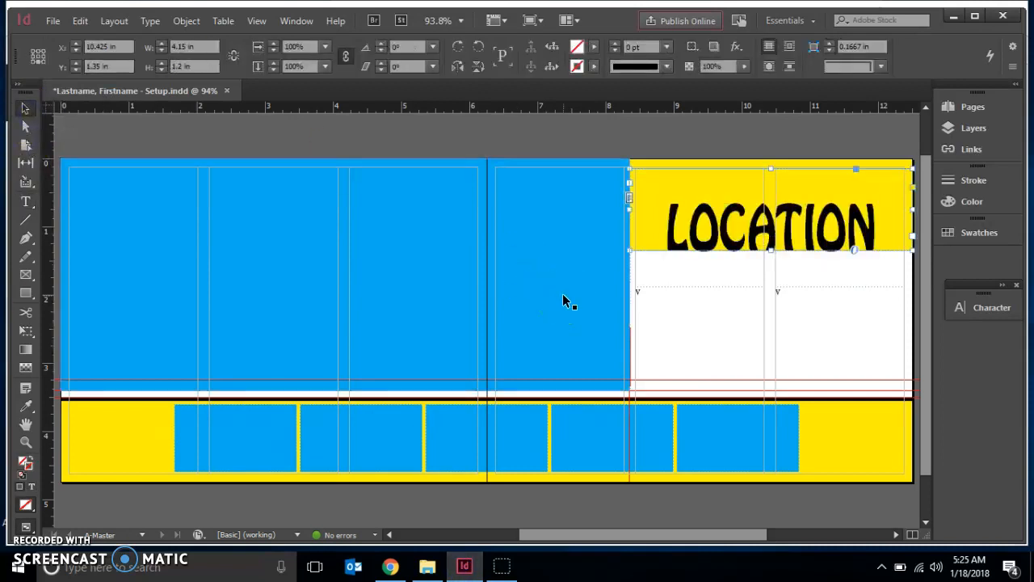
pyautogui.click(673, 293)
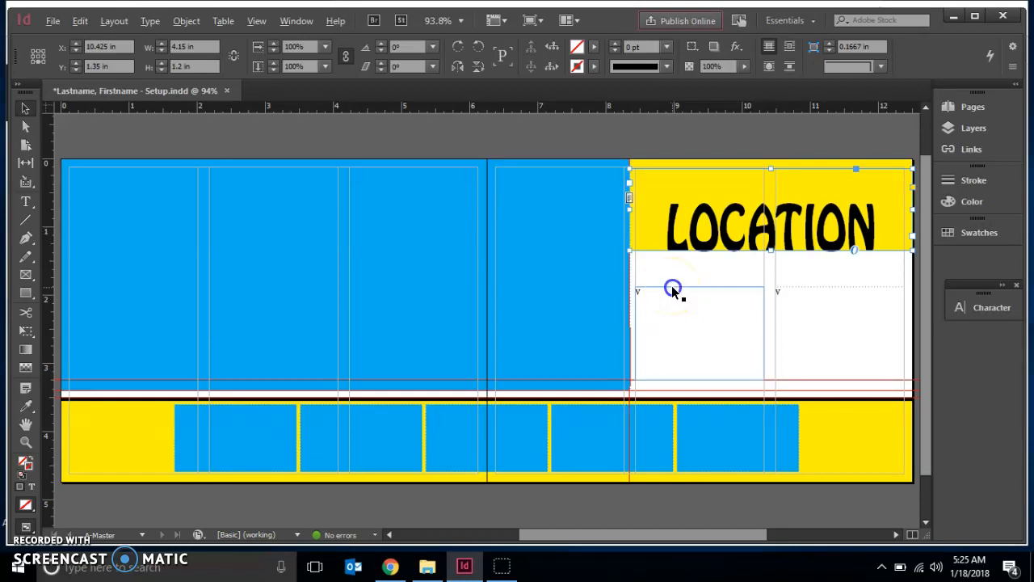
pyautogui.moveTo(677, 304); pyautogui.dragTo(658, 170)
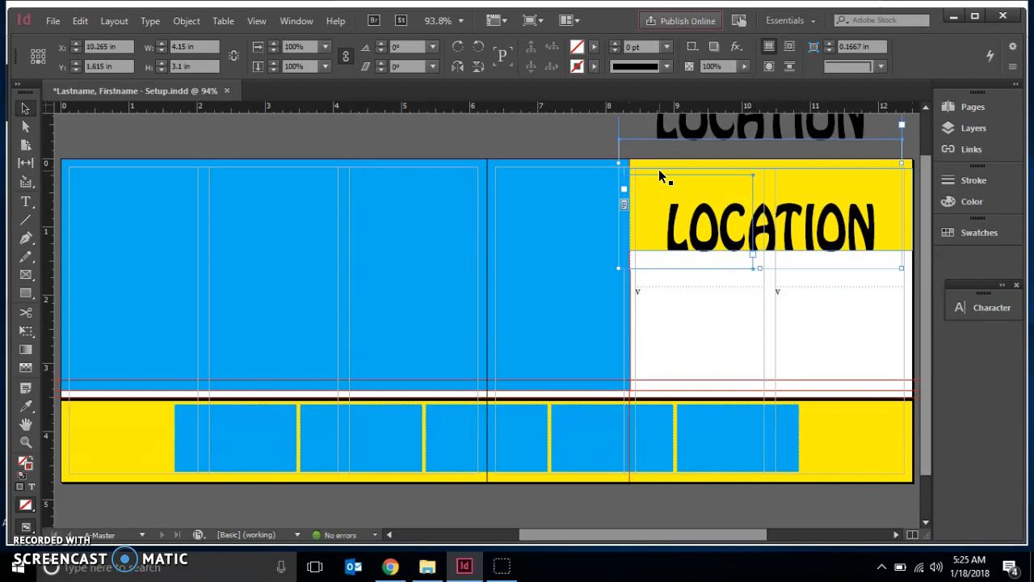
pyautogui.hotkey('ctrl', 'z')
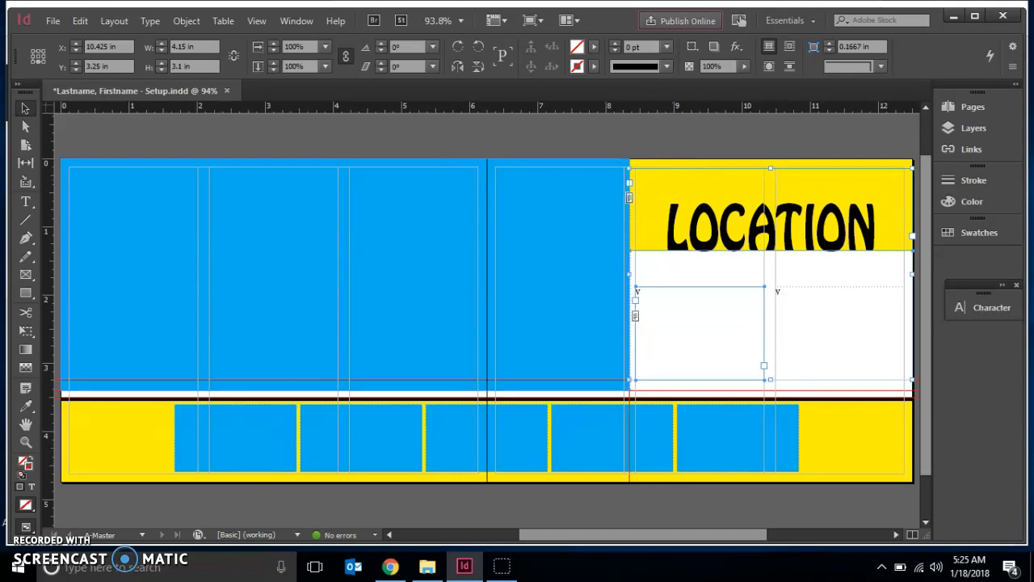
# Duplicate the LOCATION heading frame just below the original and replace the copy's text with day/date.
pyautogui.click(25, 108)
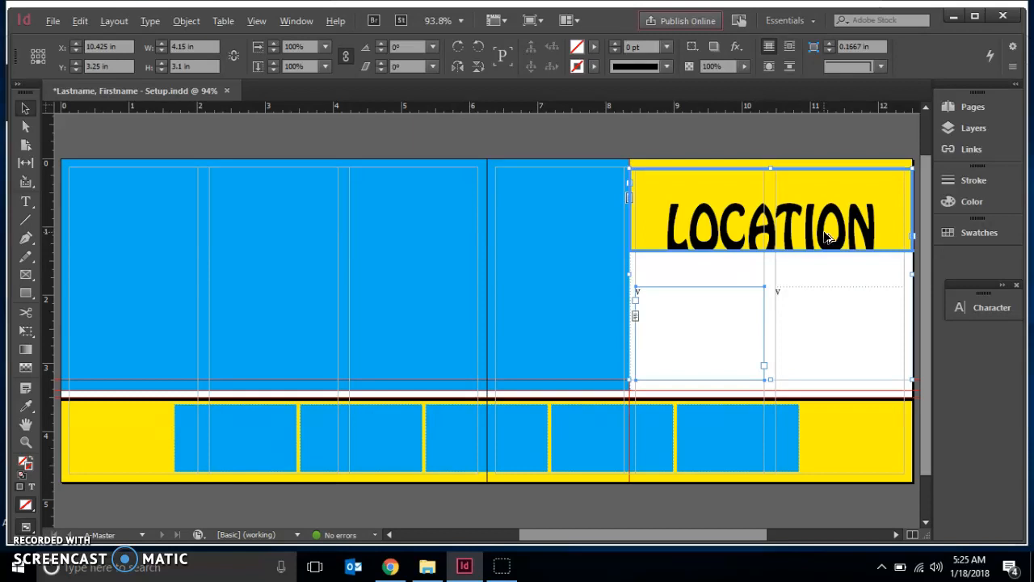
pyautogui.moveTo(715, 253); pyautogui.dragTo(715, 335)
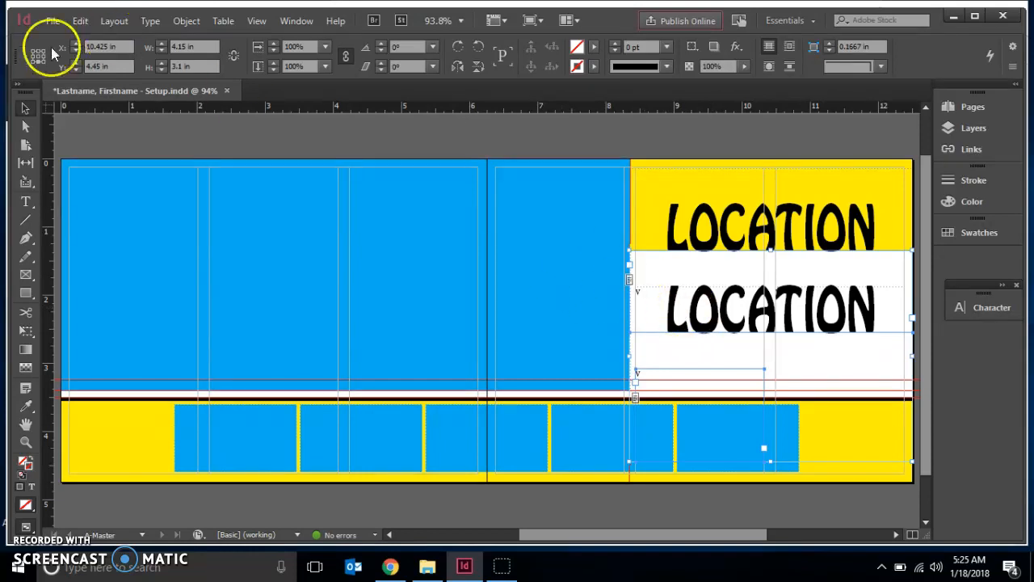
pyautogui.click(28, 202)
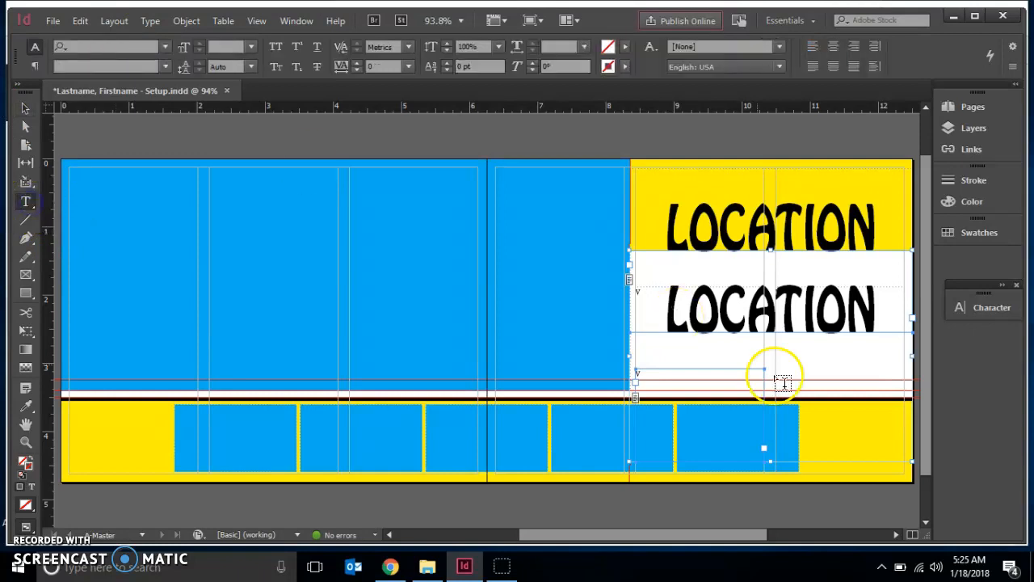
pyautogui.moveTo(880, 331); pyautogui.dragTo(670, 301)
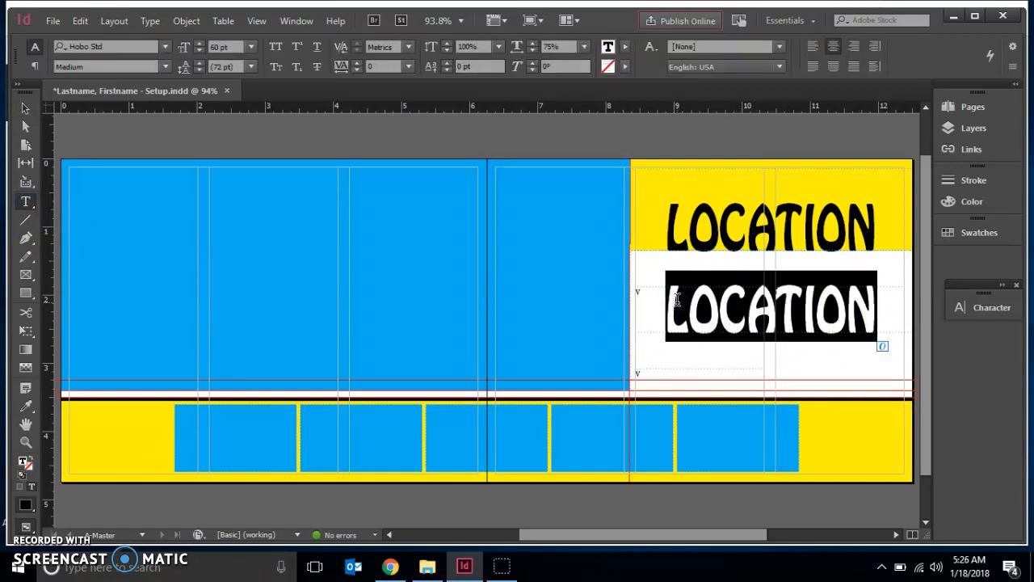
pyautogui.write('day')
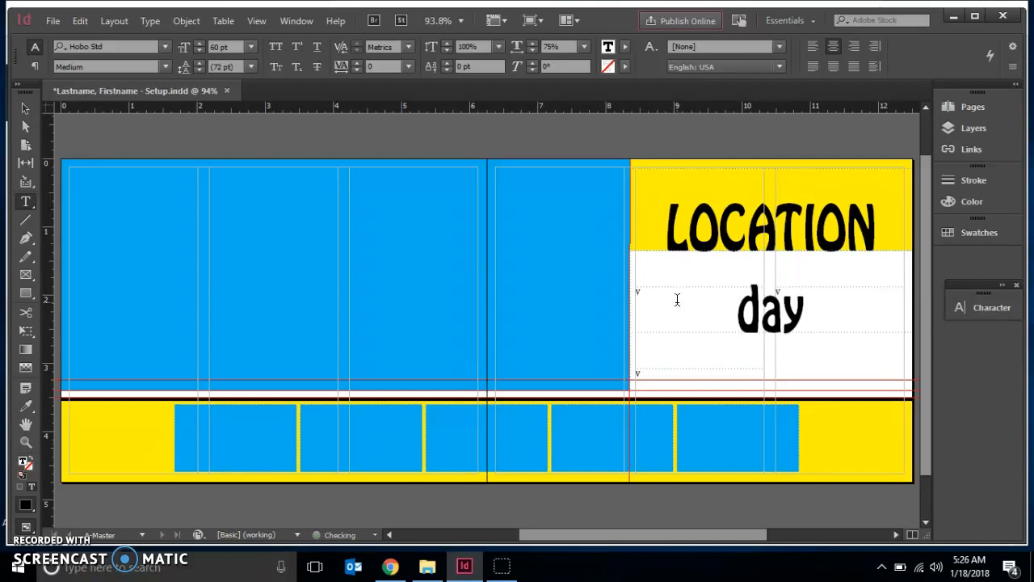
pyautogui.write('/date')
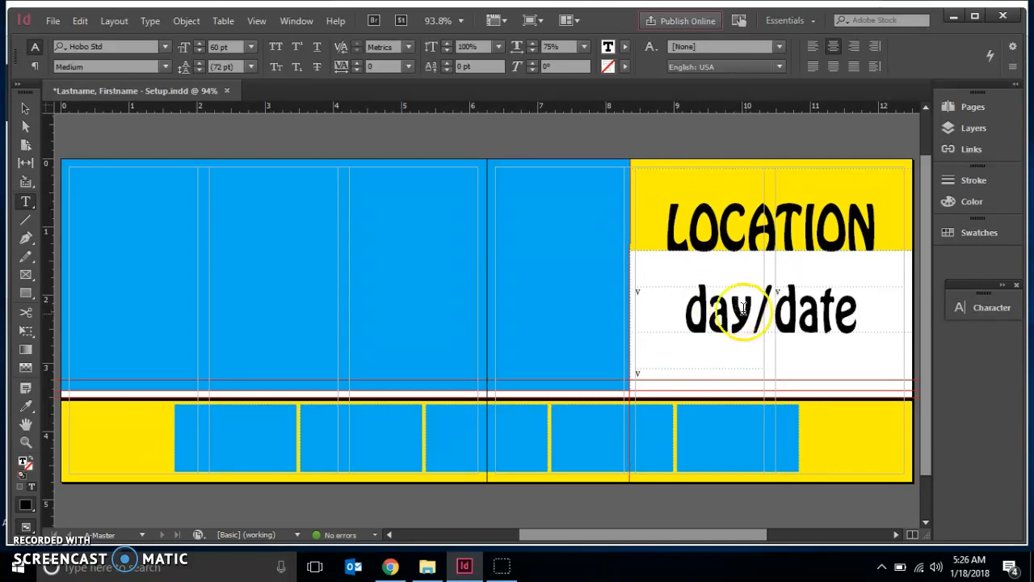
# Set the day/date text size to 24 pt.
pyautogui.moveTo(913, 351); pyautogui.dragTo(691, 313)
pyautogui.click(235, 46)
pyautogui.write('24')
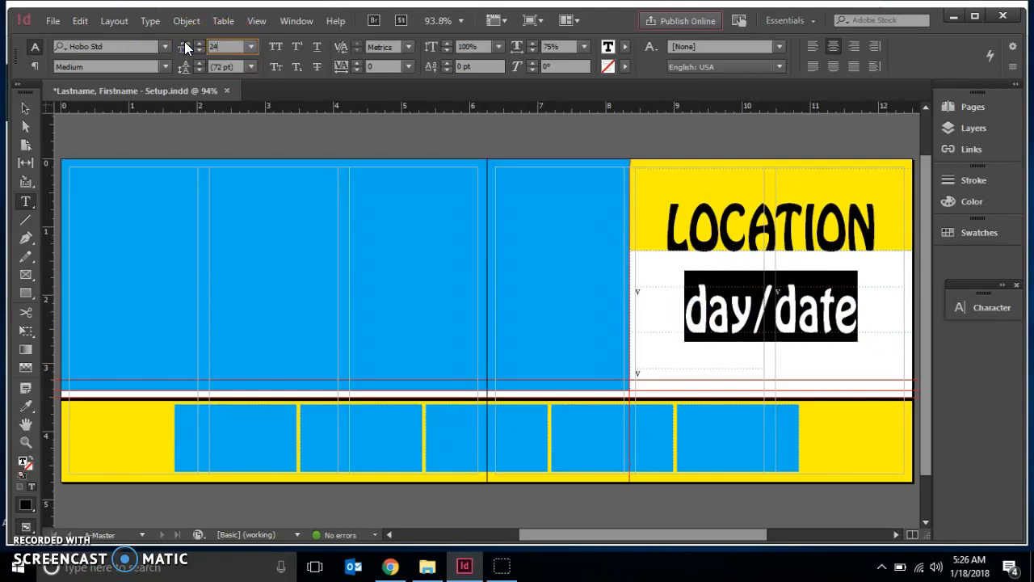
pyautogui.press('Return')
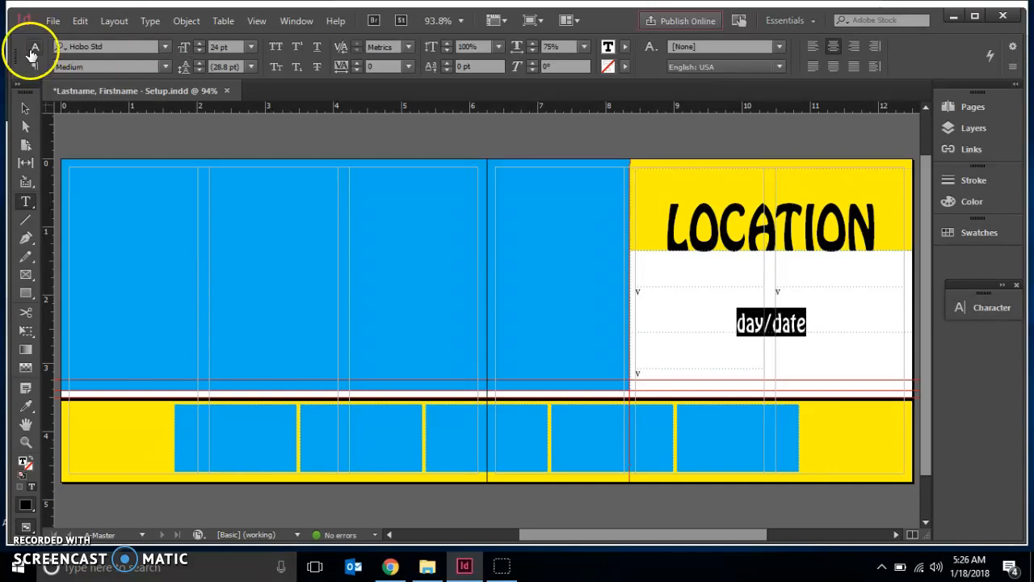
# Position the day/date frame at Y 1.75 in and set its height to 0.35 in.
pyautogui.click(23, 109)
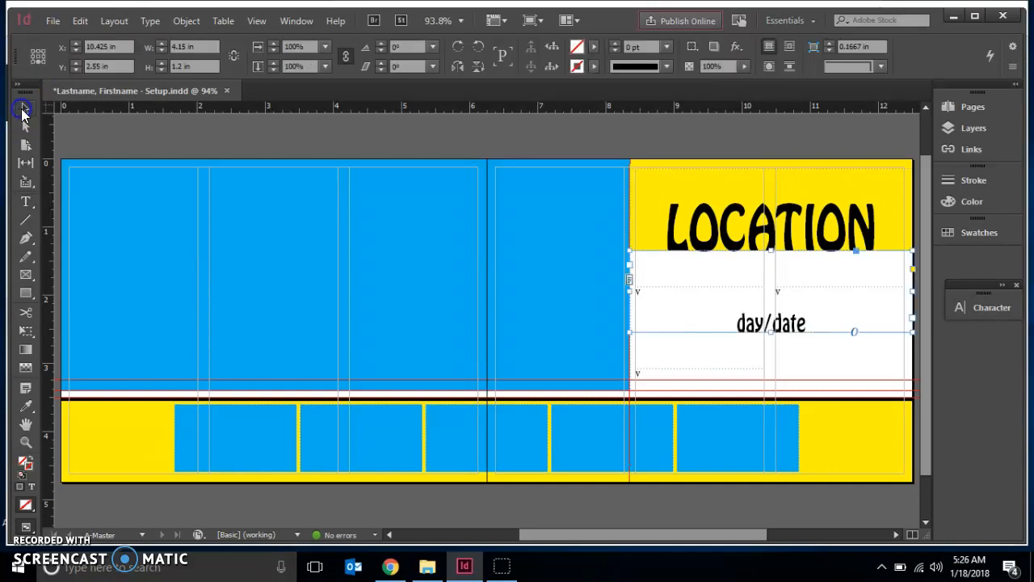
pyautogui.click(35, 61)
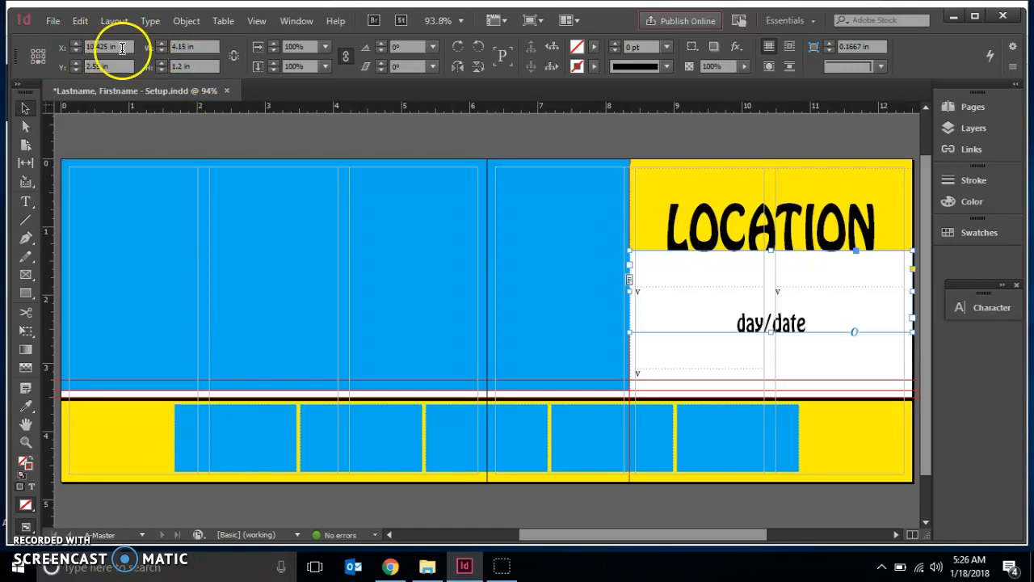
pyautogui.moveTo(112, 64); pyautogui.dragTo(62, 57)
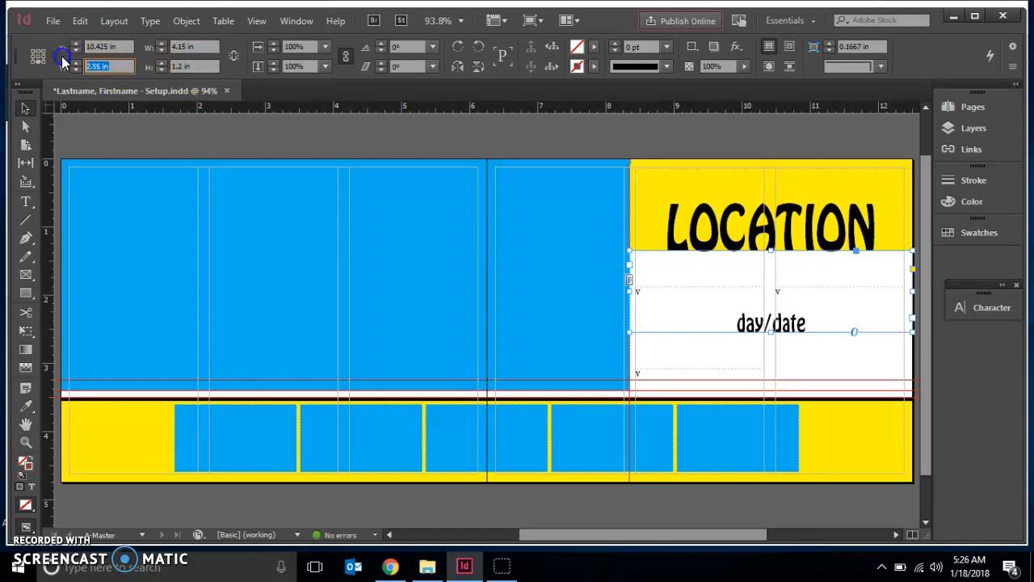
pyautogui.write('1.75')
pyautogui.press('Return')
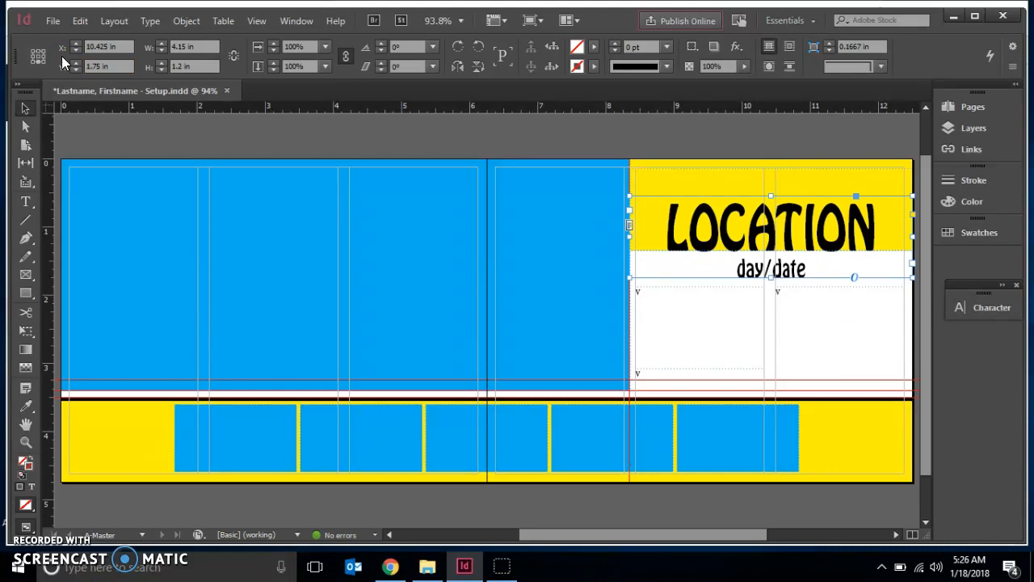
pyautogui.moveTo(205, 67); pyautogui.dragTo(97, 49)
pyautogui.write('.35')
pyautogui.press('Return')
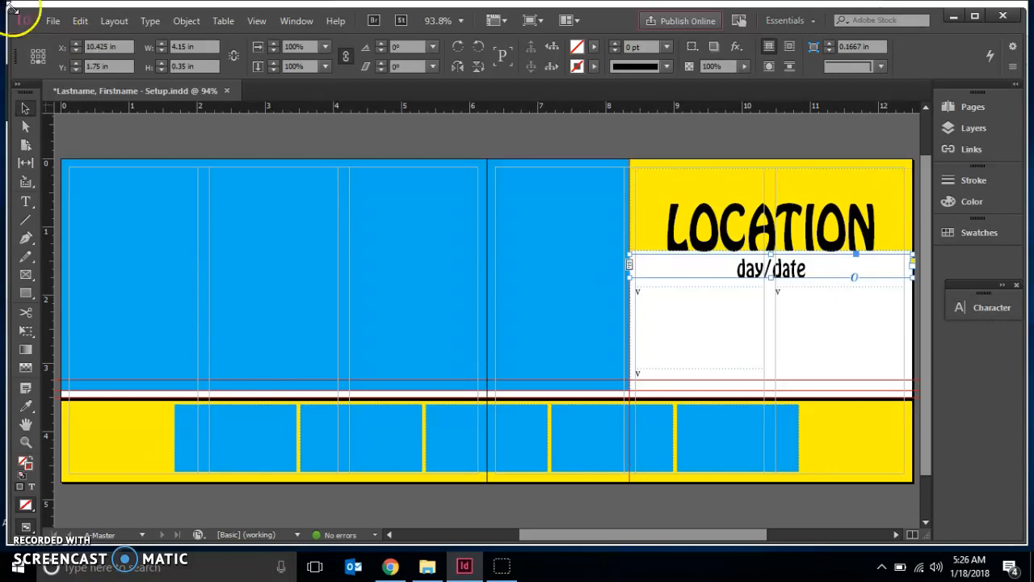
# Save the document.
pyautogui.click(48, 23)
pyautogui.click(88, 129)
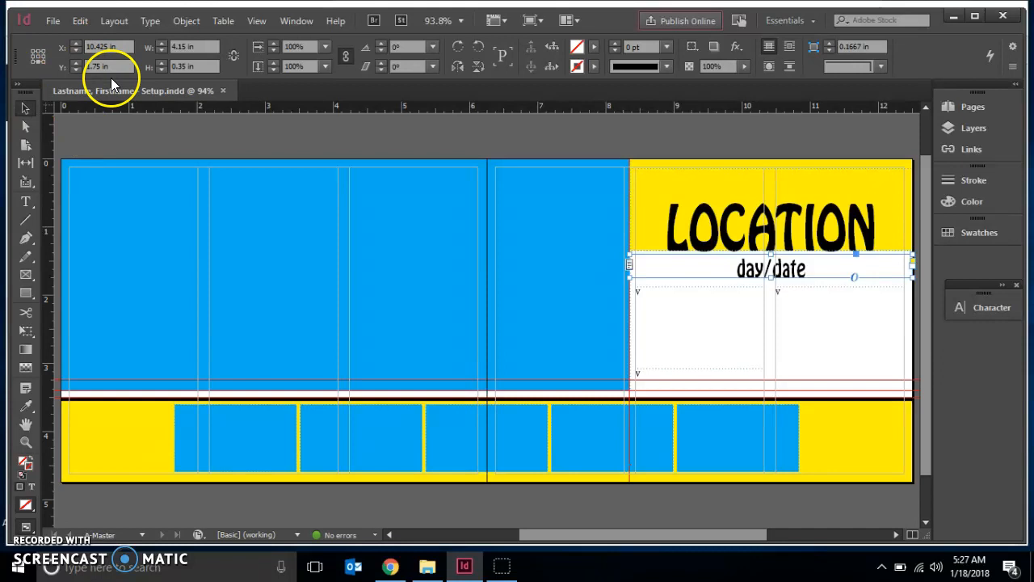
# Draw a text frame in the bottom-right yellow area and size it 1.25 in wide by 0.25 in high.
pyautogui.click(25, 203)
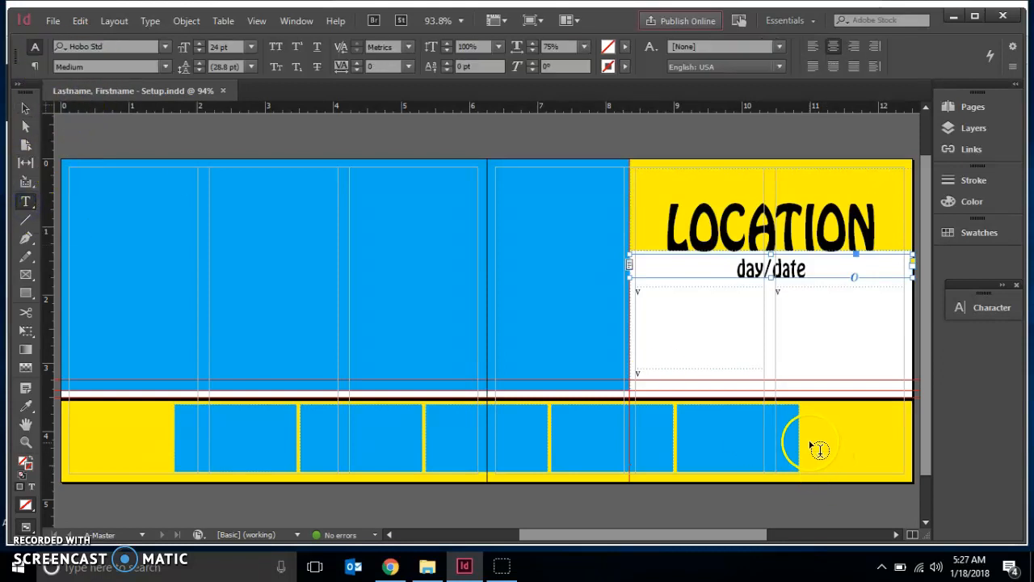
pyautogui.moveTo(809, 437); pyautogui.dragTo(903, 468)
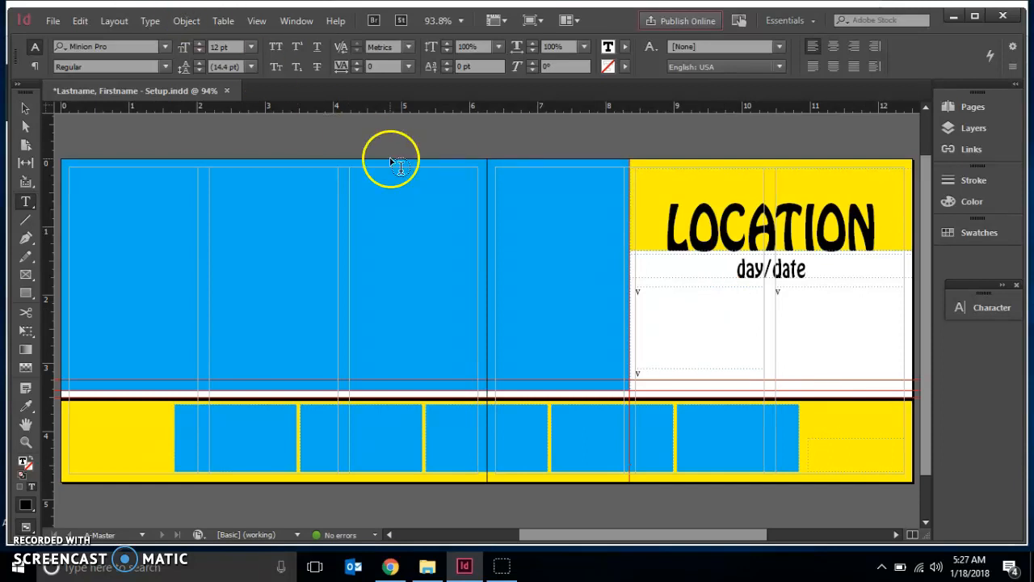
pyautogui.click(23, 109)
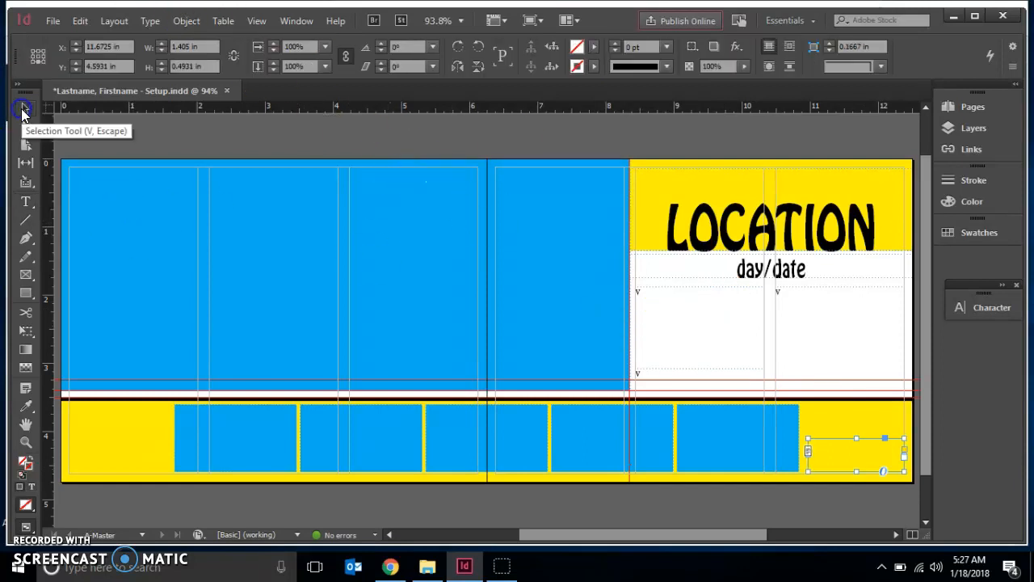
pyautogui.click(208, 48)
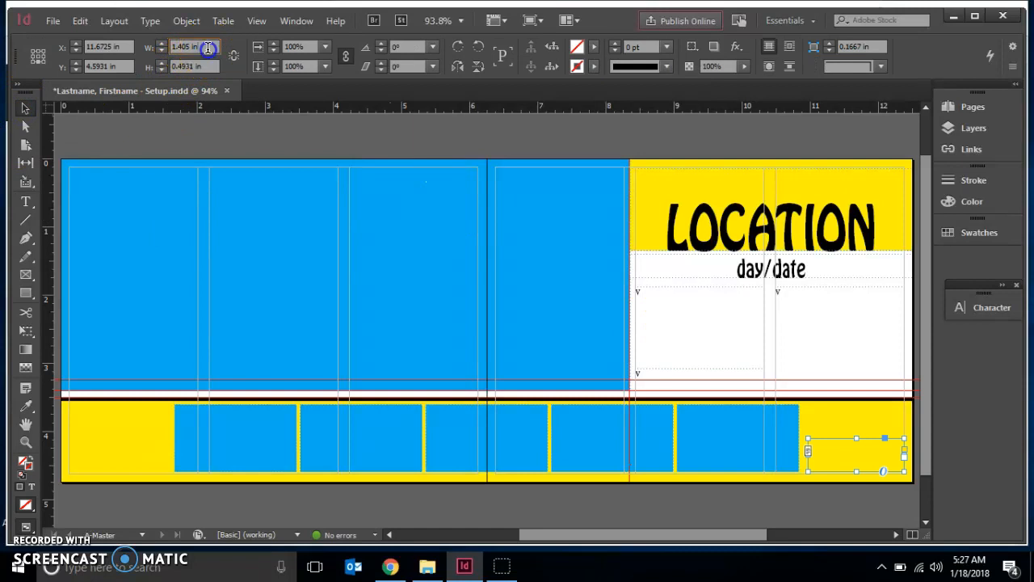
pyautogui.write('1.25')
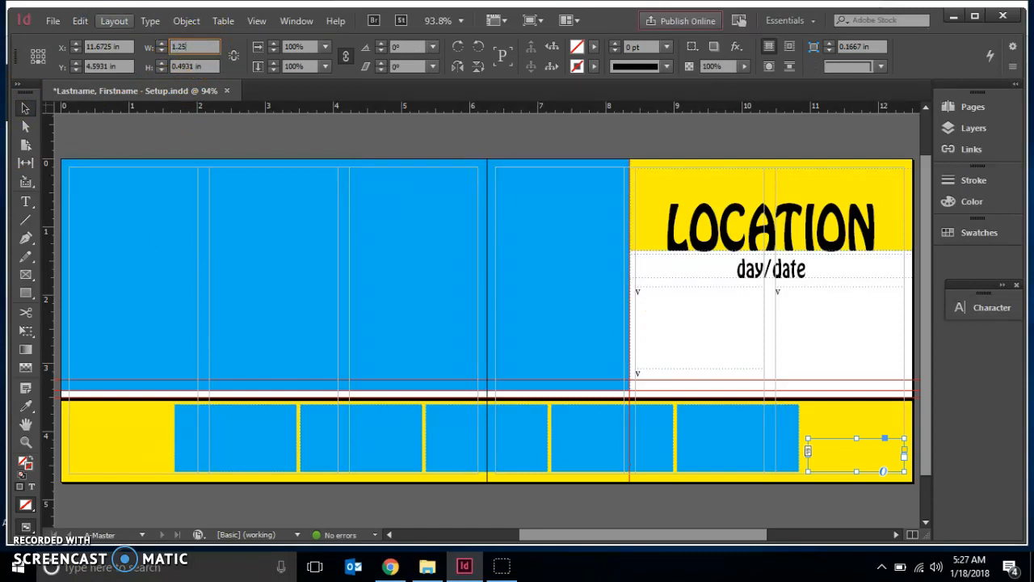
pyautogui.click(209, 66)
pyautogui.write('0.25')
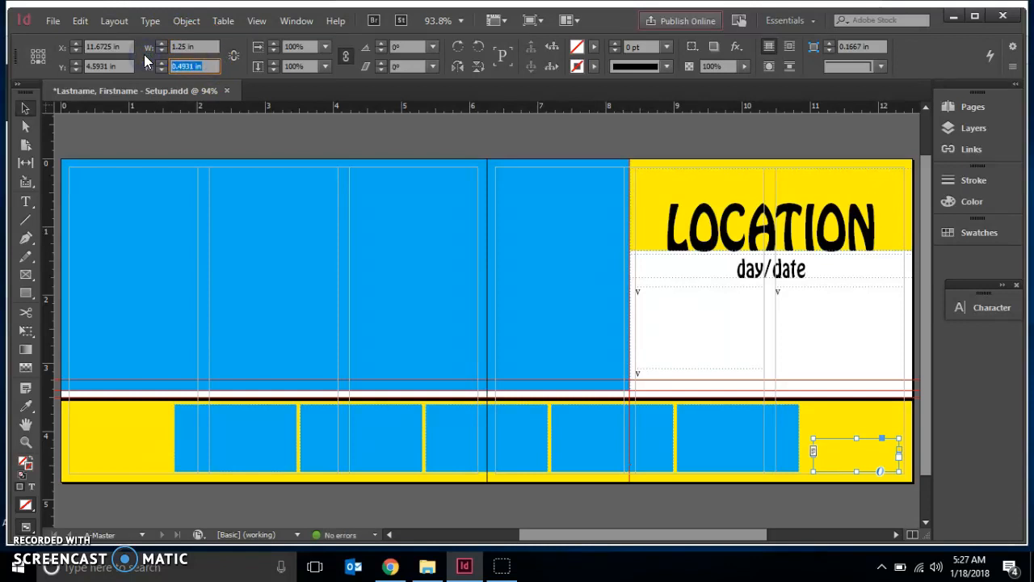
pyautogui.press('Return')
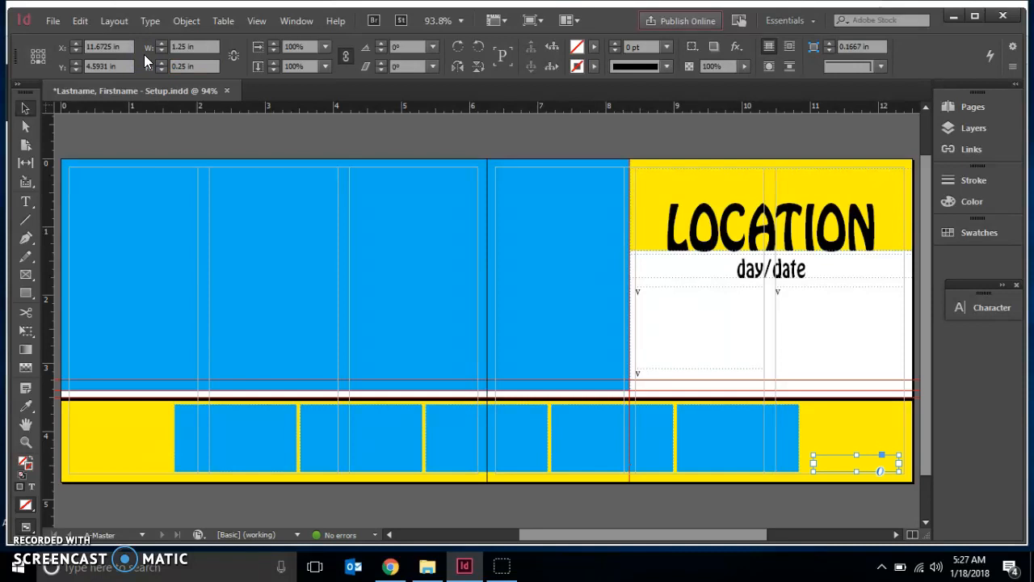
# Nudge the new frame slightly right and type City into it.
pyautogui.click(223, 57)
pyautogui.click(26, 108)
pyautogui.moveTo(828, 460); pyautogui.dragTo(870, 459)
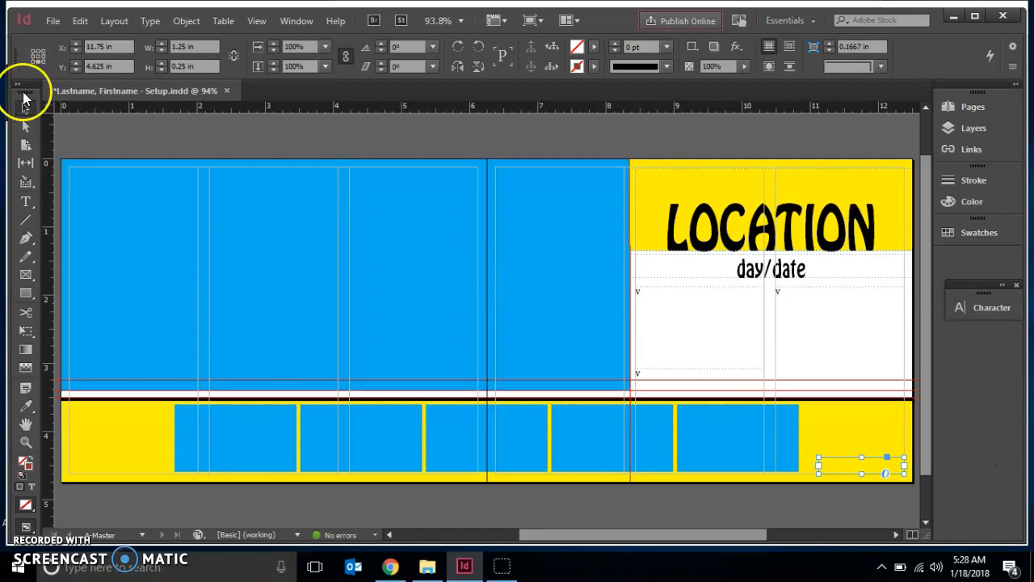
pyautogui.click(26, 201)
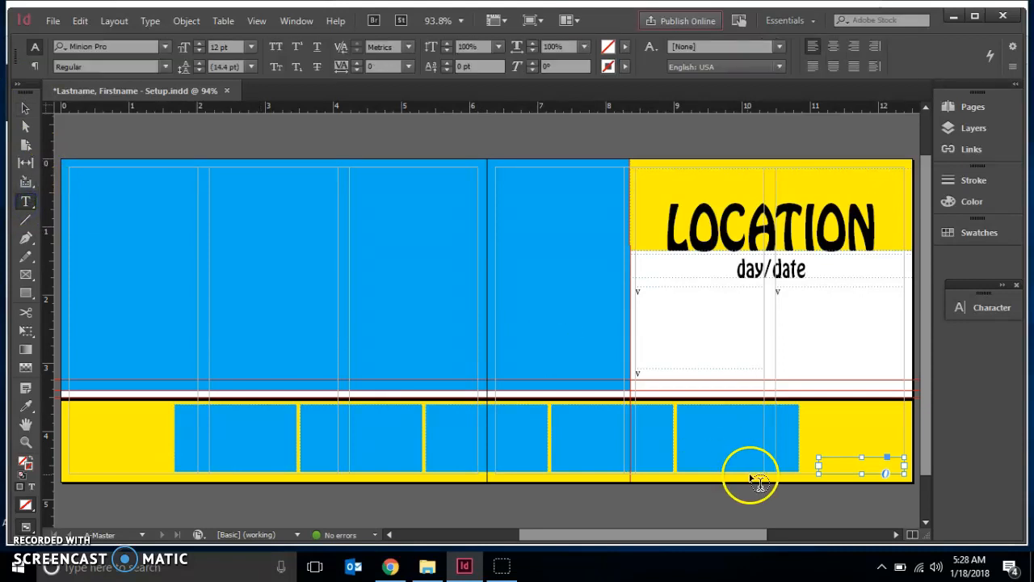
pyautogui.click(821, 462)
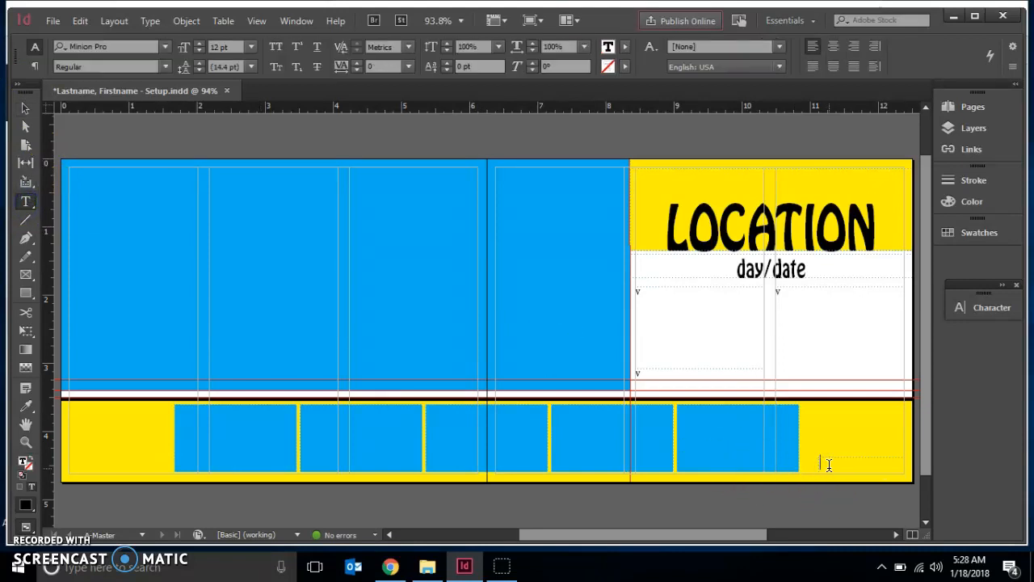
pyautogui.write('City')
# Set the City text's font to Birch Std at 25 pt.
pyautogui.moveTo(844, 467); pyautogui.dragTo(823, 459)
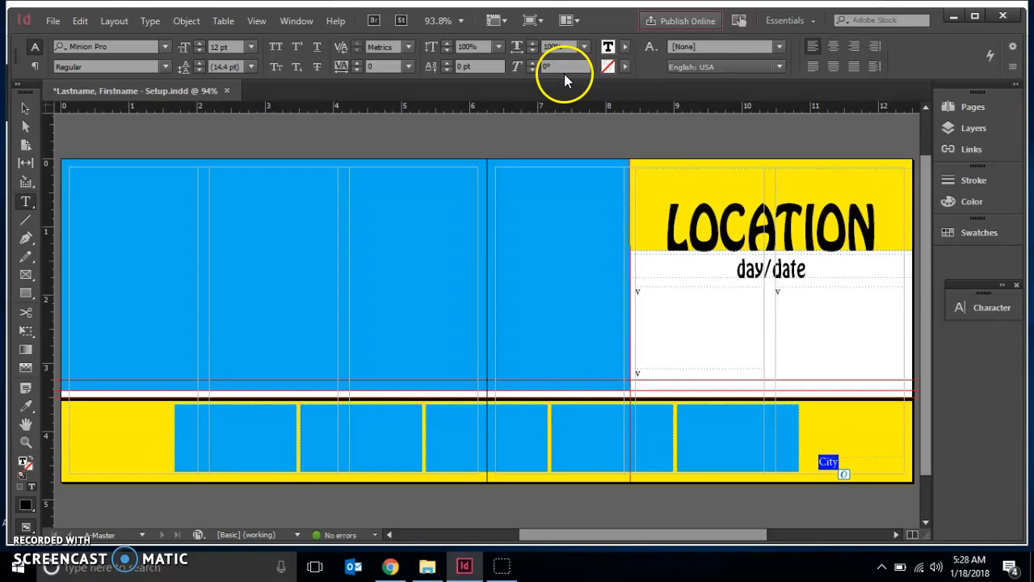
pyautogui.click(167, 47)
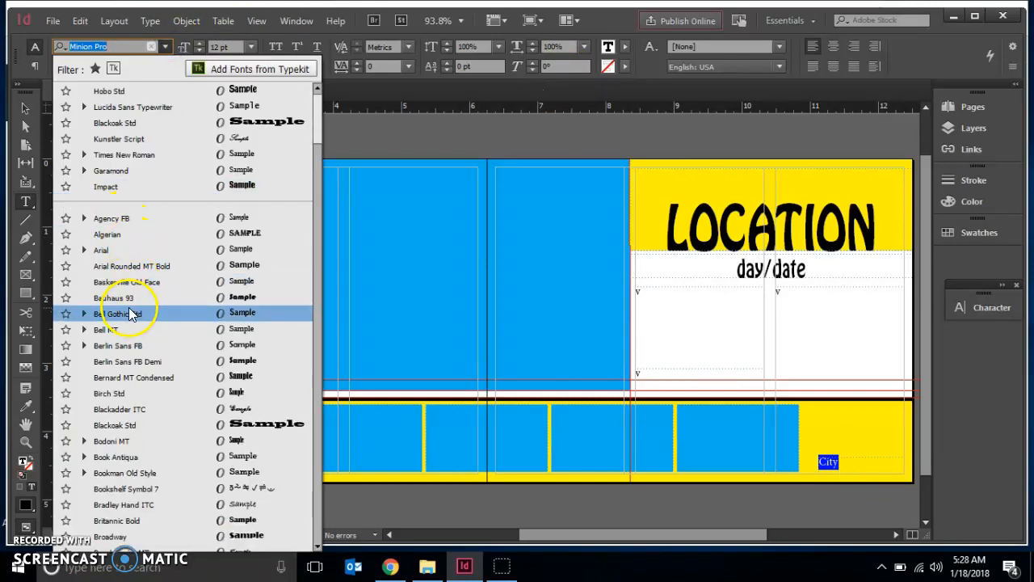
pyautogui.click(149, 395)
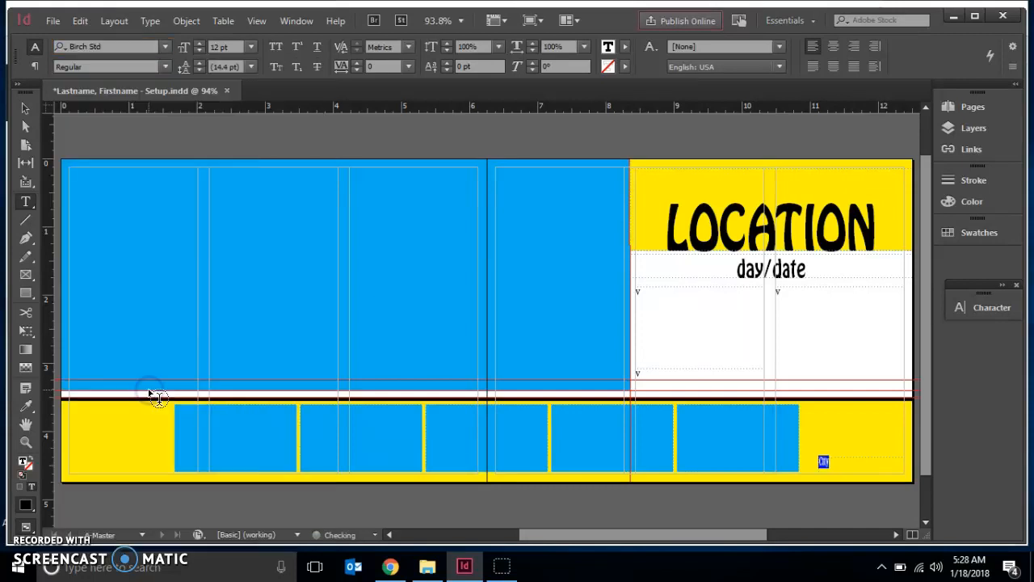
pyautogui.click(234, 48)
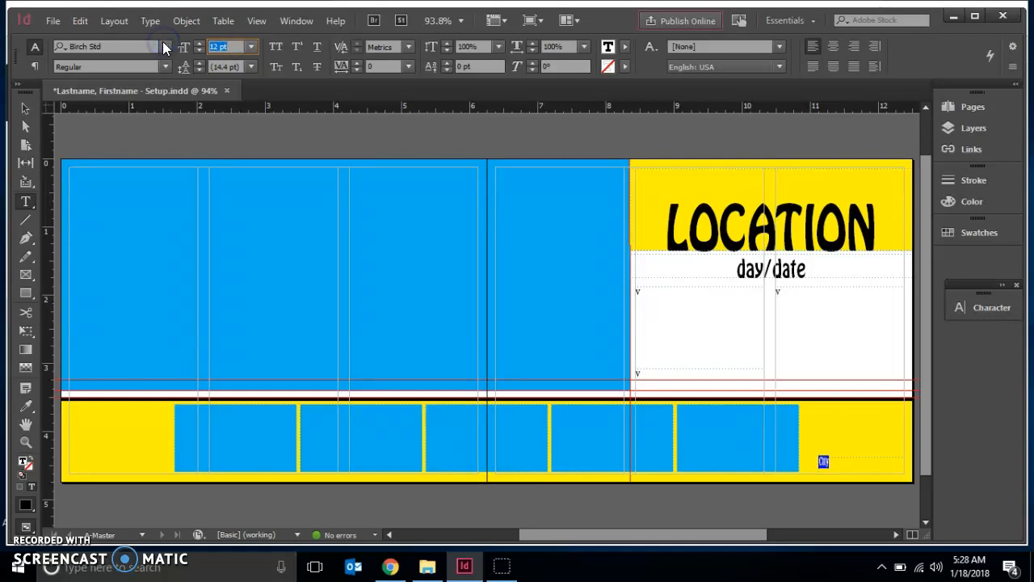
pyautogui.write('25')
pyautogui.press('Return')
pyautogui.click(167, 41)
pyautogui.click(230, 47)
pyautogui.click(182, 49)
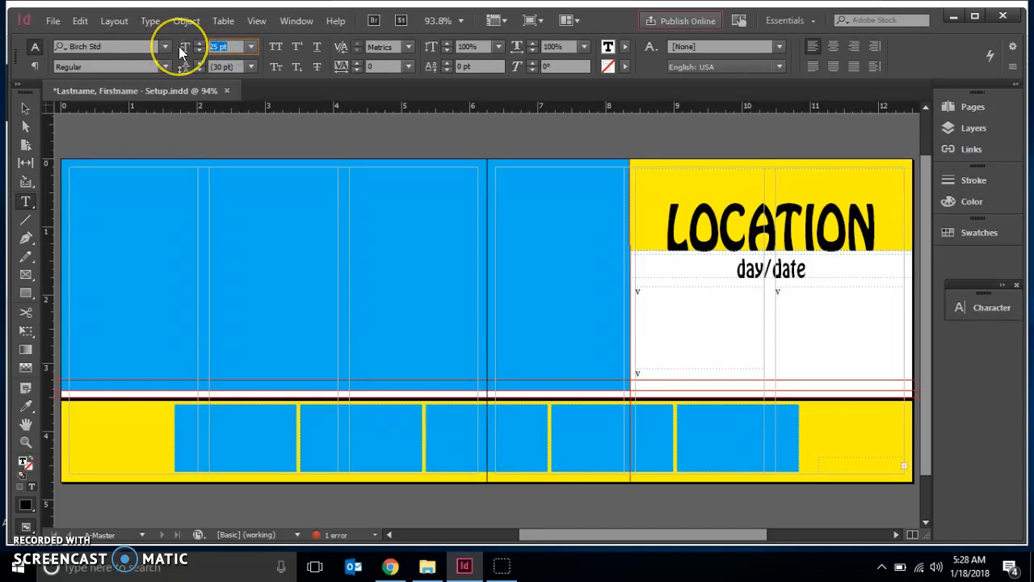
# Set the City text to 20 pt and insert a current page number marker after it.
pyautogui.write('20')
pyautogui.press('Return')
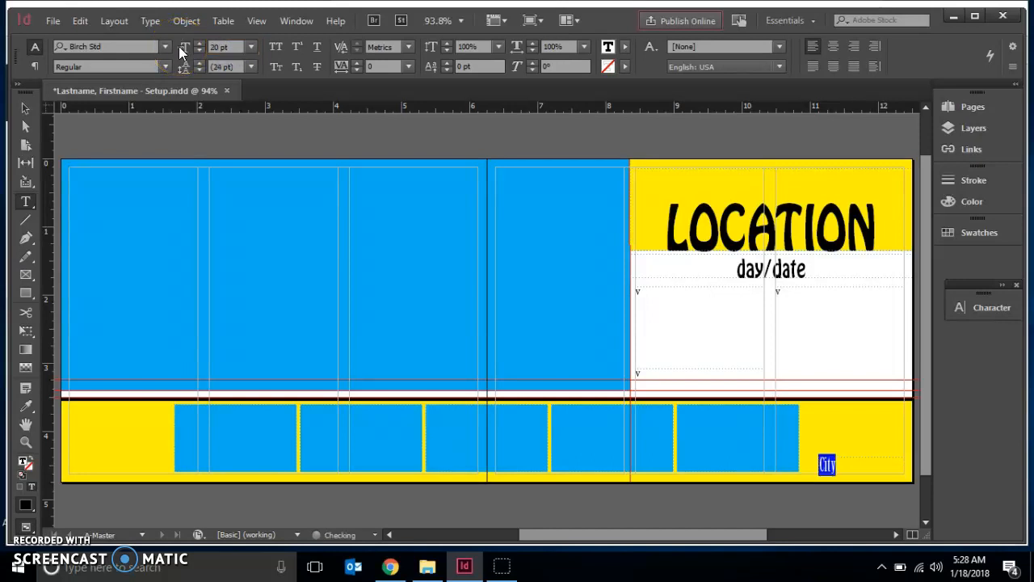
pyautogui.click(839, 464)
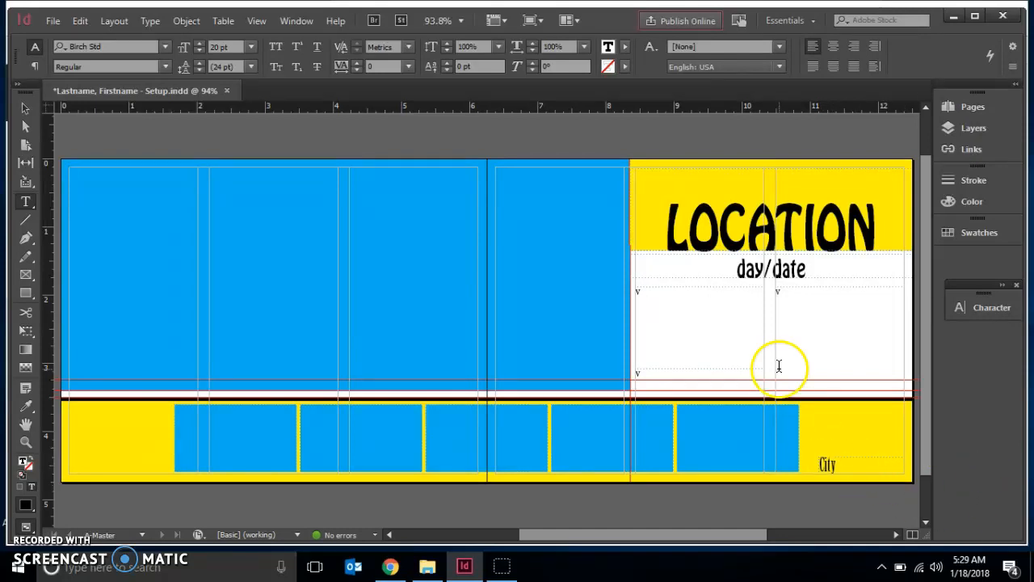
pyautogui.click(149, 19)
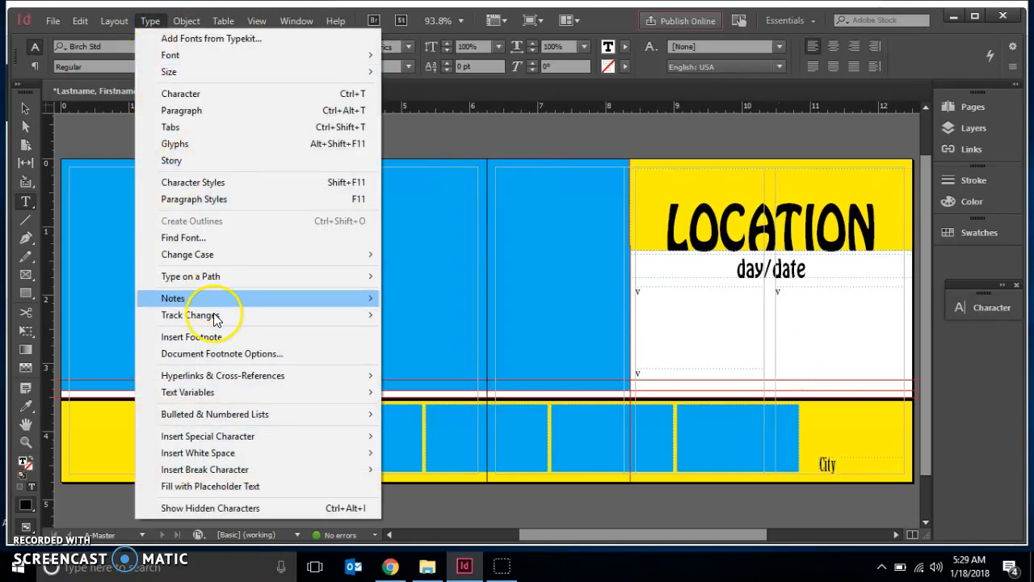
pyautogui.moveTo(225, 437)
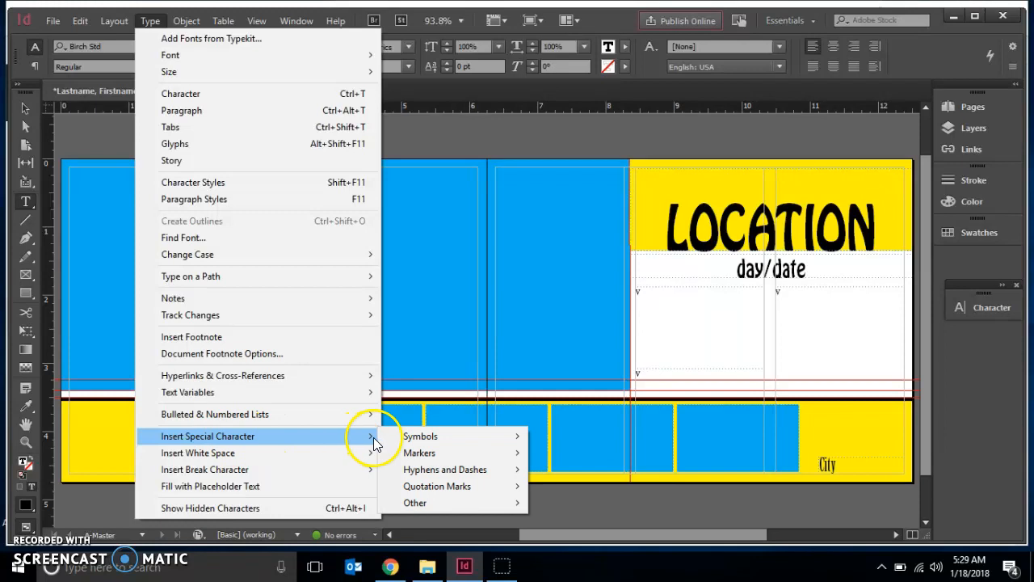
pyautogui.moveTo(408, 456)
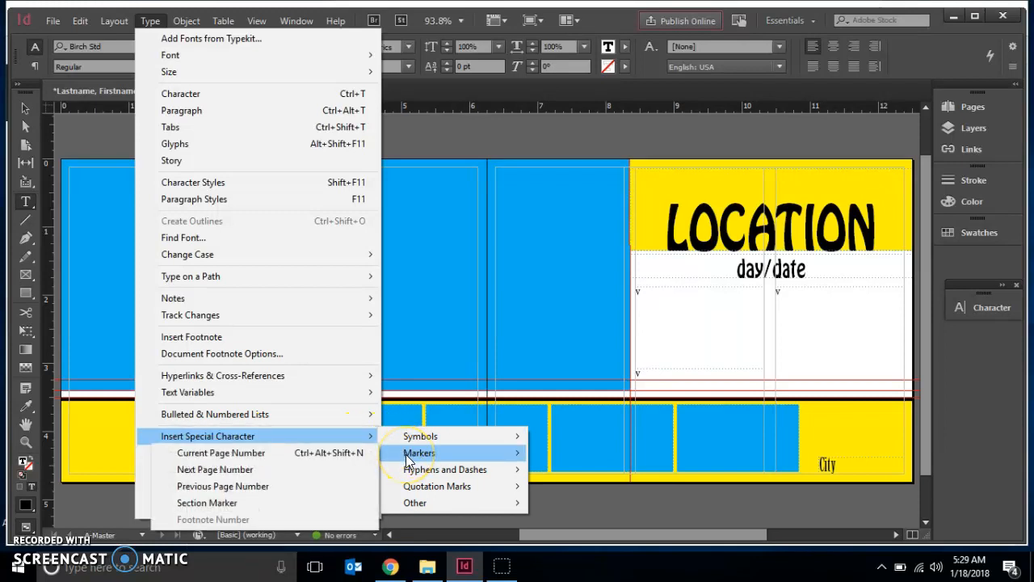
pyautogui.click(325, 456)
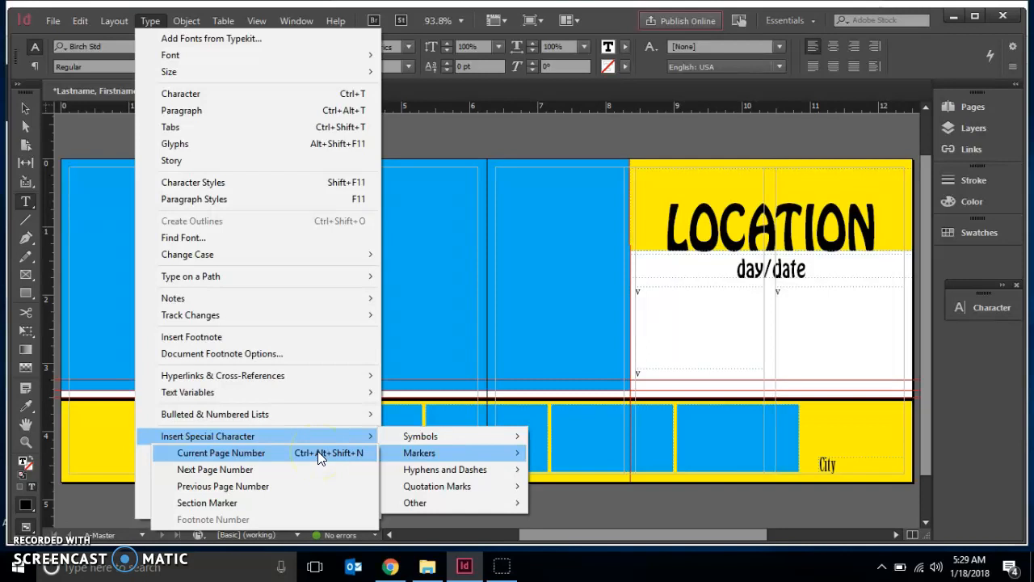
pyautogui.click(318, 450)
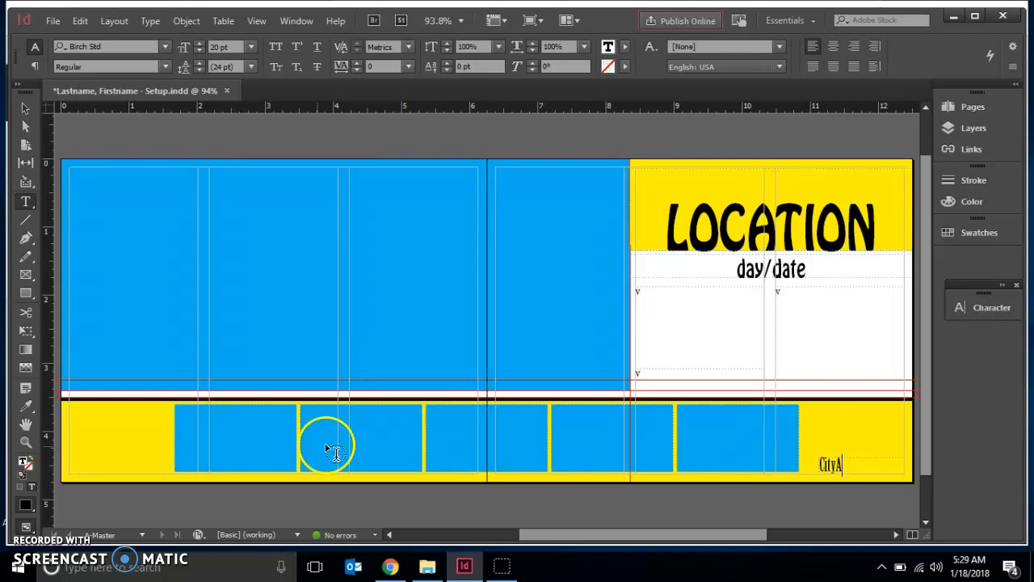
# Insert an em space between City and the page number marker.
pyautogui.click(833, 462)
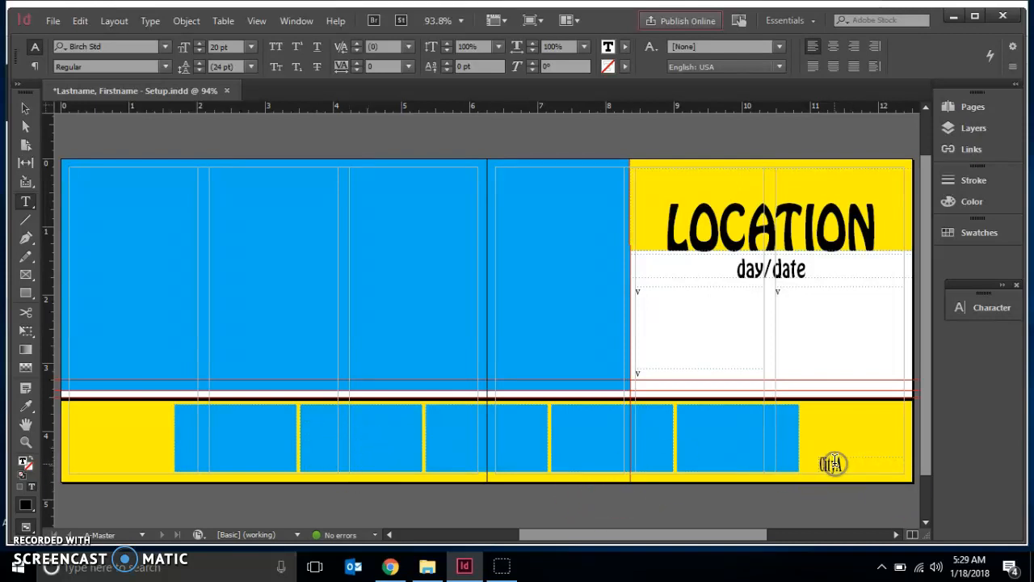
pyautogui.click(148, 22)
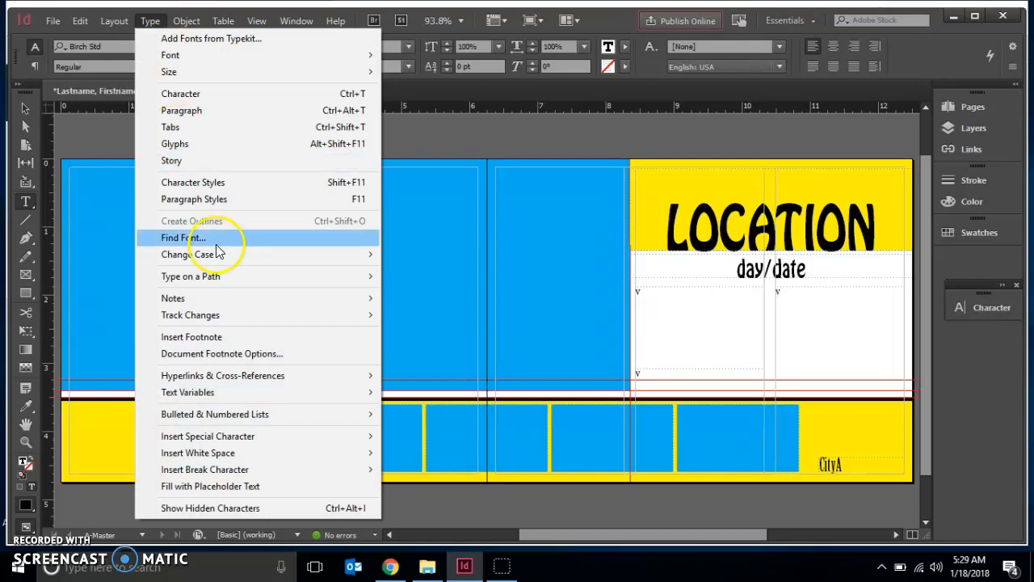
pyautogui.moveTo(225, 456)
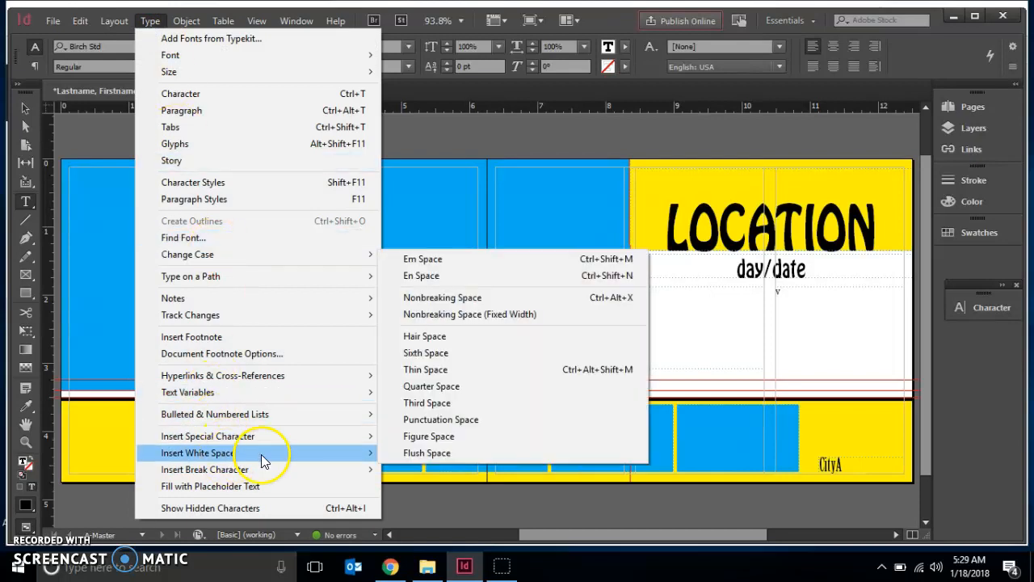
pyautogui.click(396, 260)
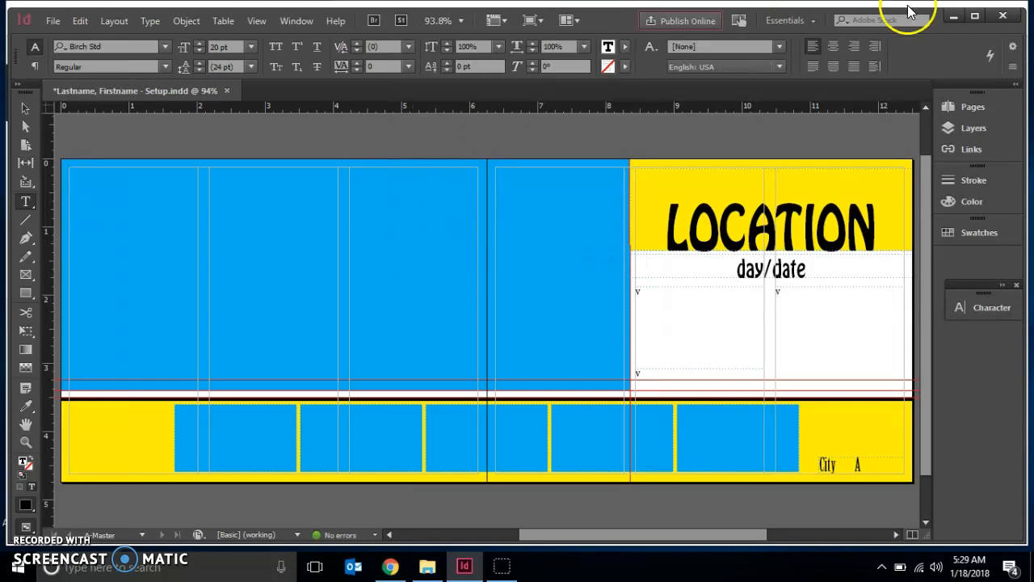
# Right-align the City label paragraph.
pyautogui.click(975, 16)
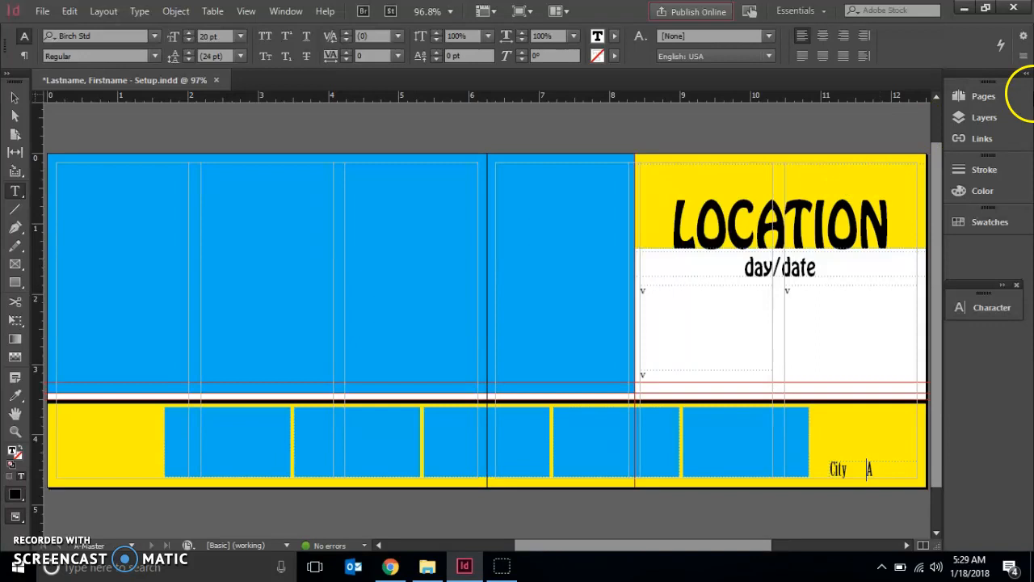
pyautogui.click(840, 38)
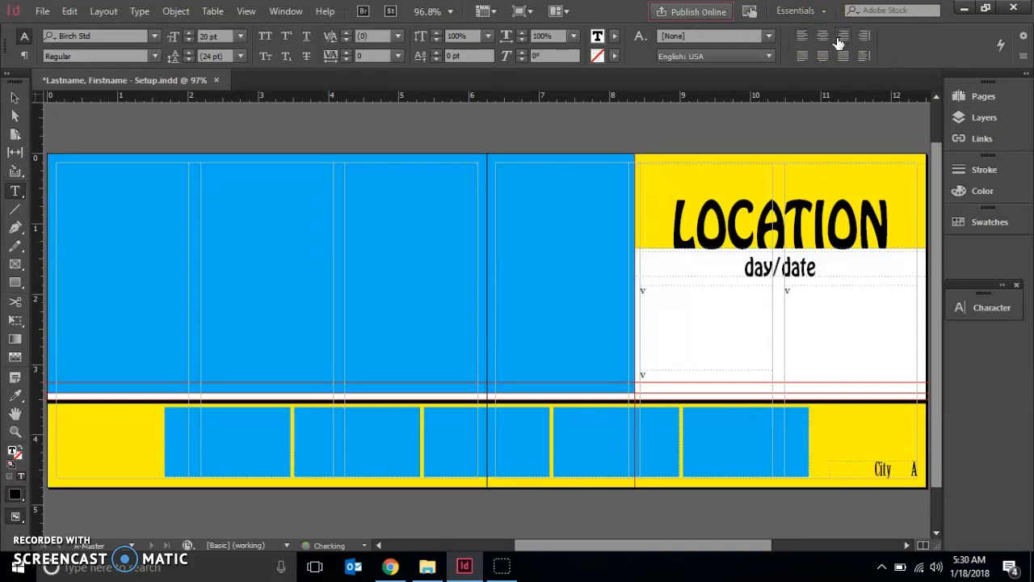
# Set the City frame's vertical justification to Bottom in Text Frame Options.
pyautogui.hotkey('ctrl', 'b')
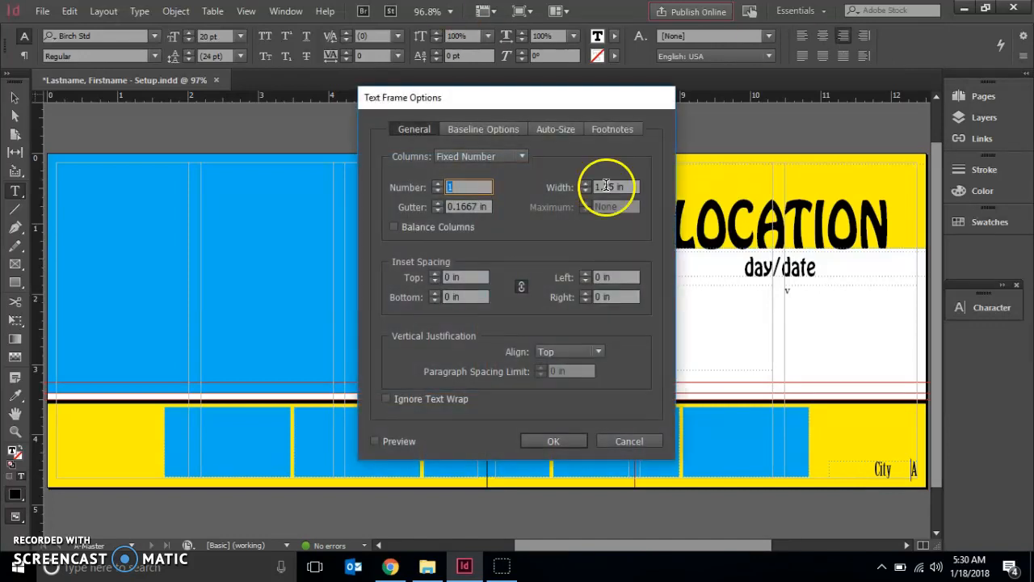
pyautogui.click(564, 353)
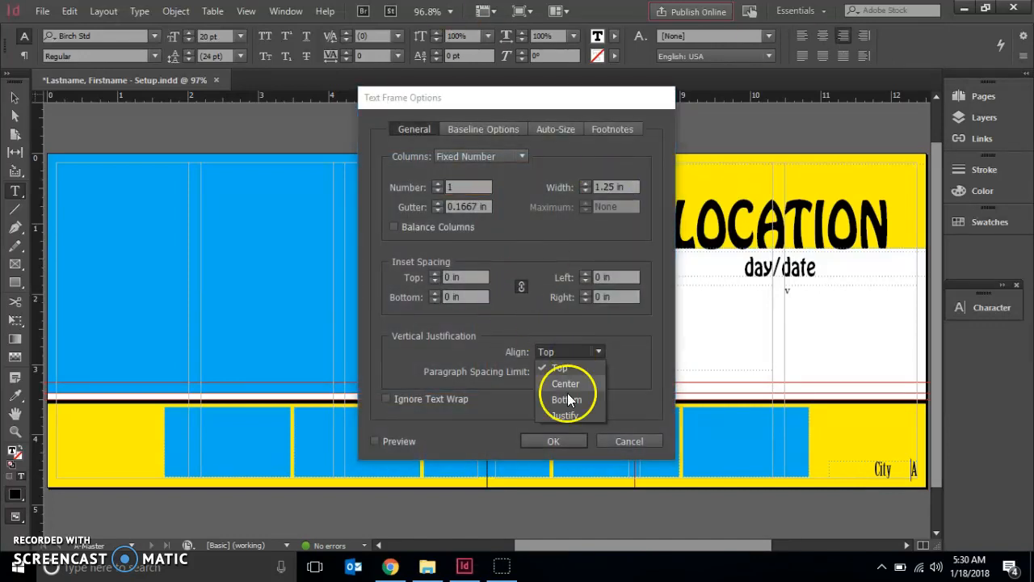
pyautogui.click(568, 400)
pyautogui.click(558, 440)
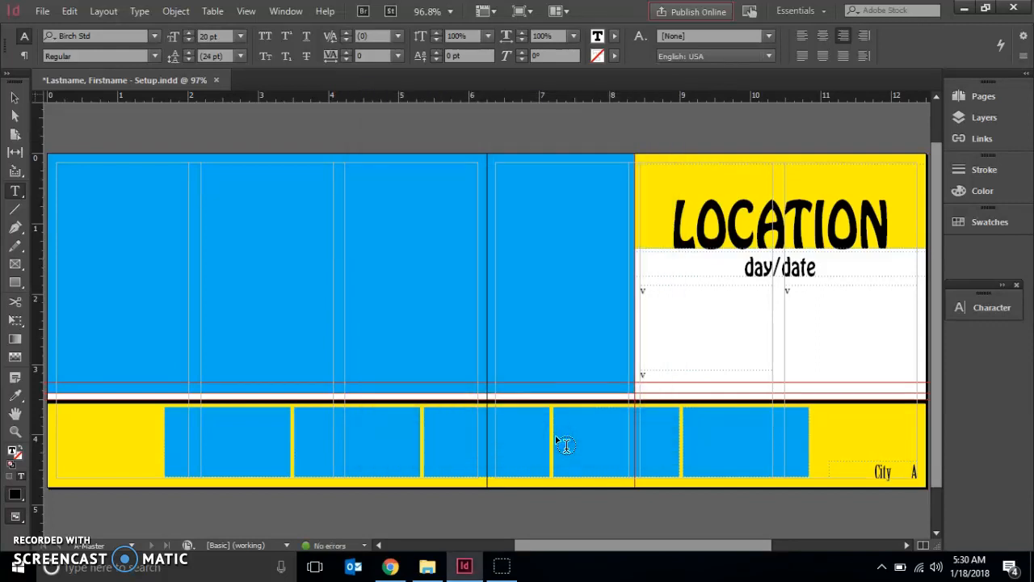
# Paste a copy of the City frame in place and move it to X 0.125 in using the left reference point.
pyautogui.click(902, 472)
pyautogui.click(13, 98)
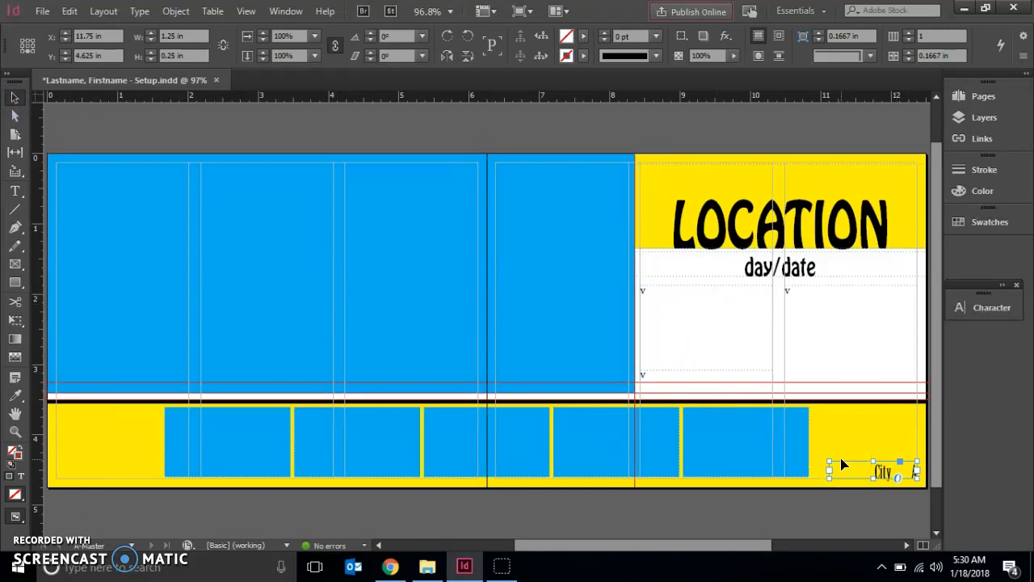
pyautogui.click(72, 10)
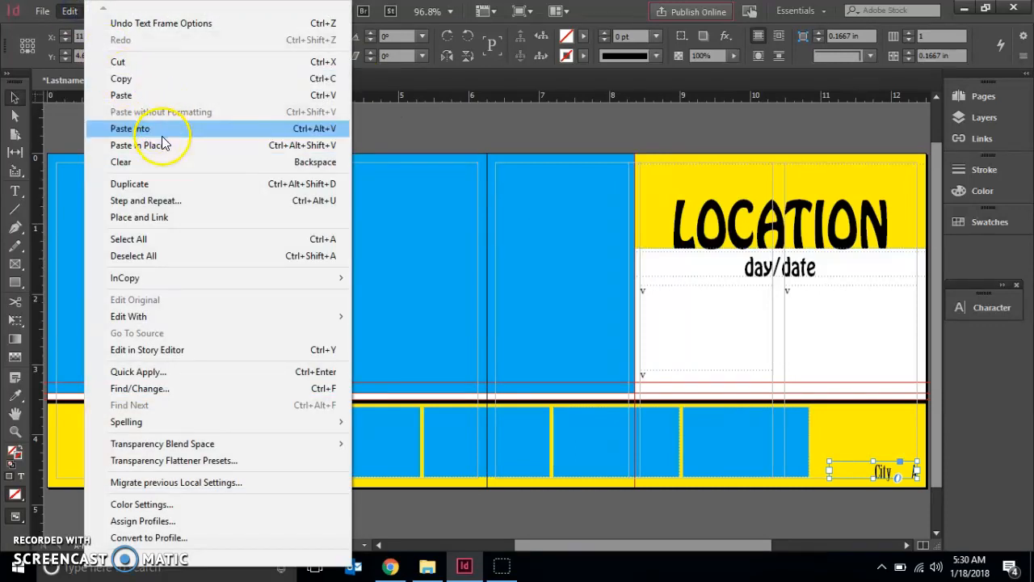
pyautogui.click(161, 144)
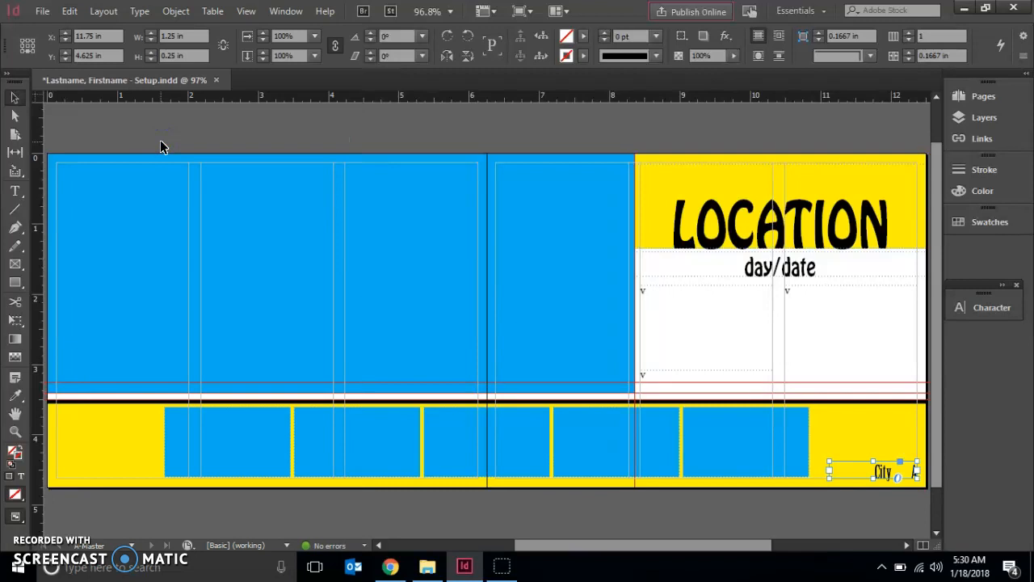
pyautogui.click(22, 50)
pyautogui.doubleClick(101, 36)
pyautogui.write('0.125')
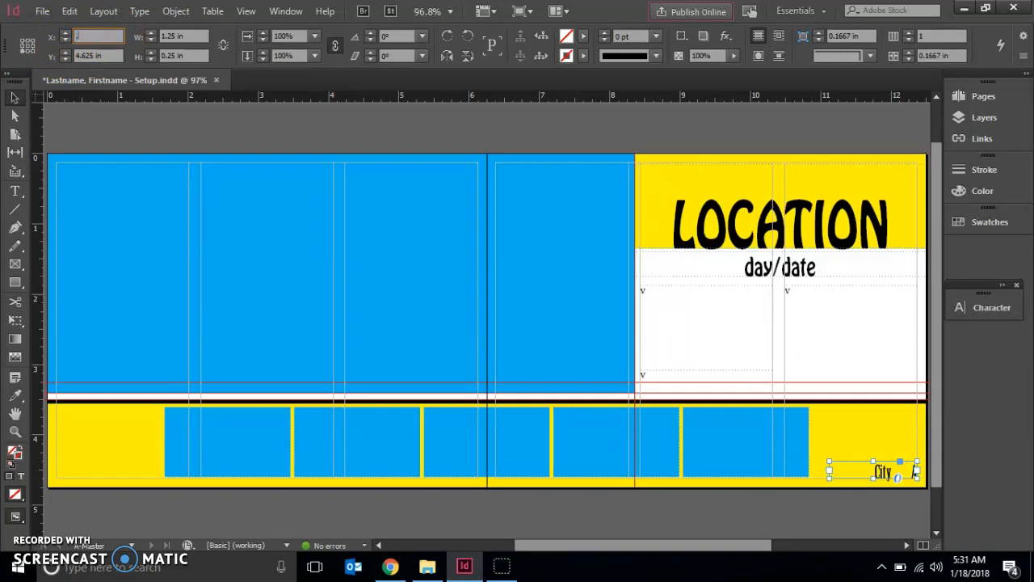
pyautogui.press('Return')
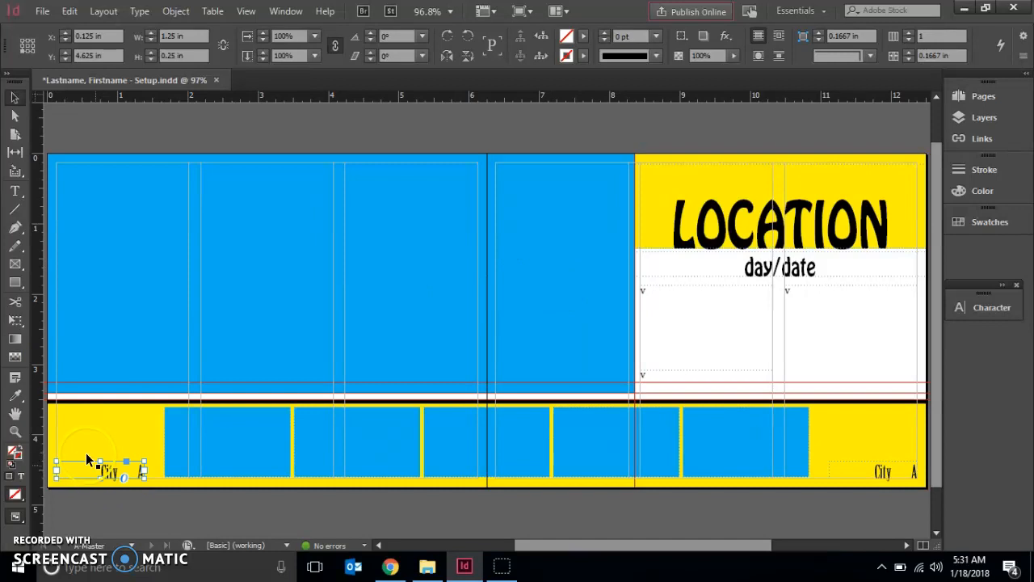
# Move the City word after the page number marker in the left-hand frame.
pyautogui.click(15, 191)
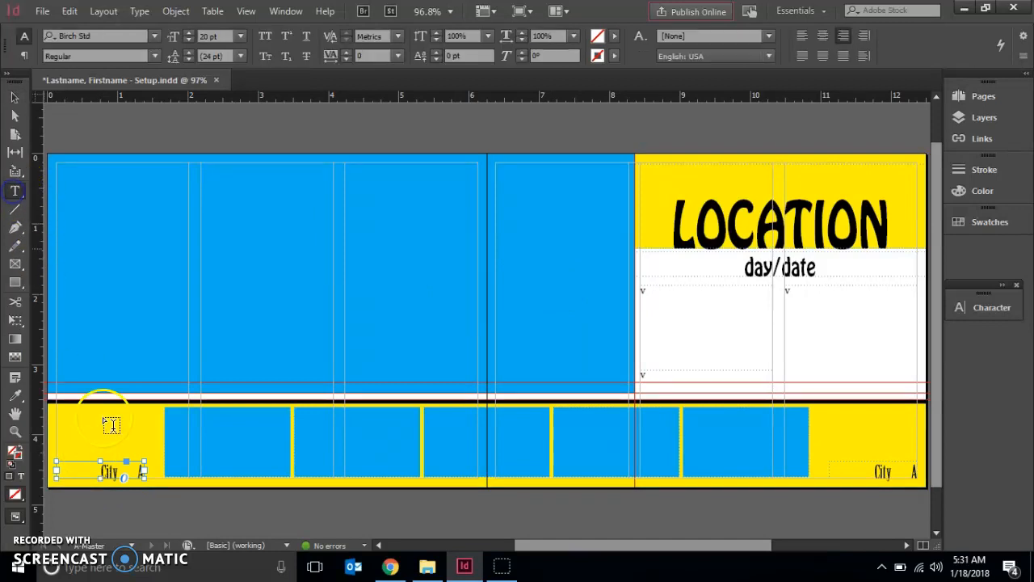
pyautogui.doubleClick(105, 472)
pyautogui.moveTo(126, 473); pyautogui.dragTo(130, 472)
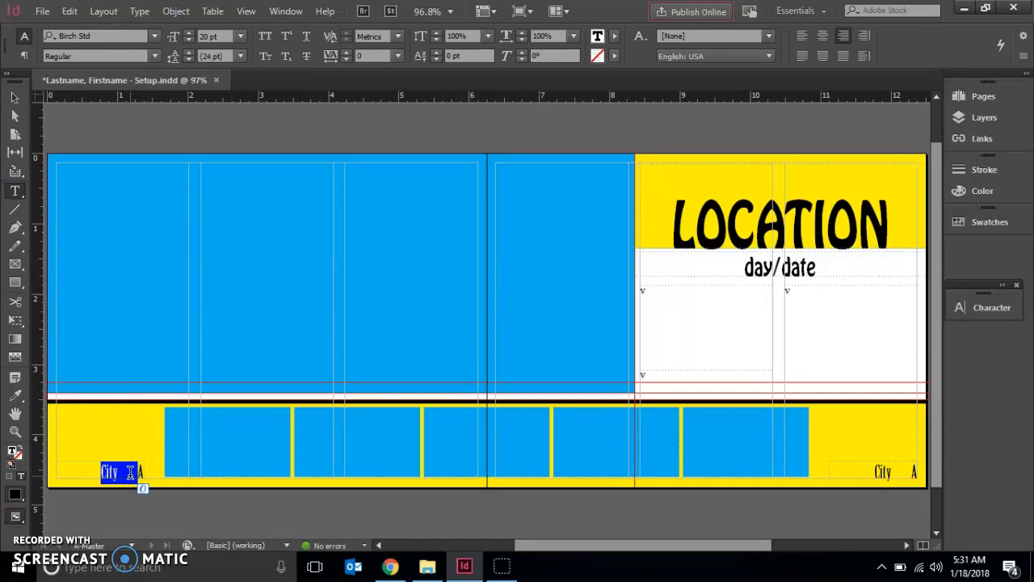
pyautogui.hotkey('ctrl', 'c')
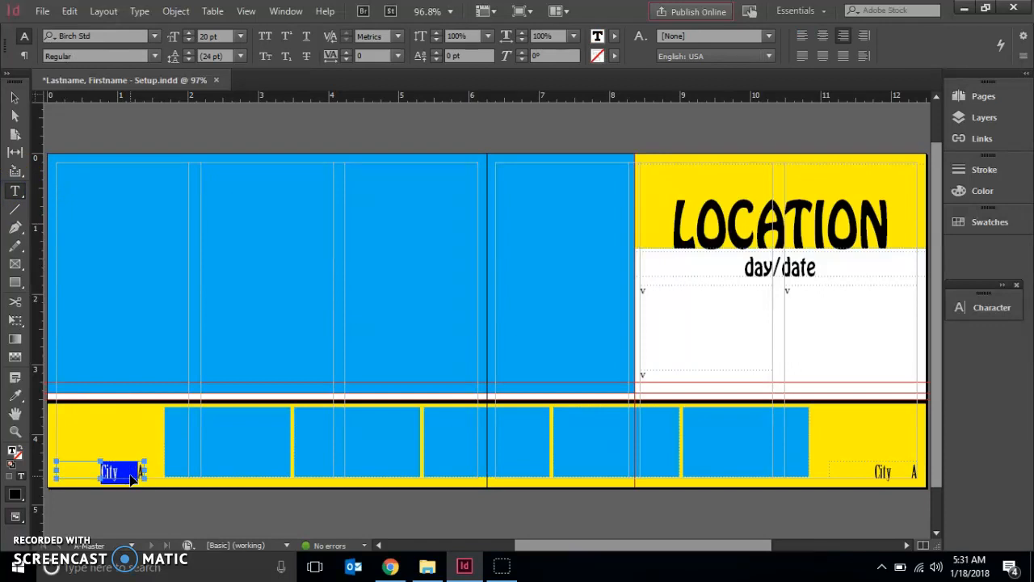
pyautogui.press('BackSpace')
pyautogui.click(141, 472)
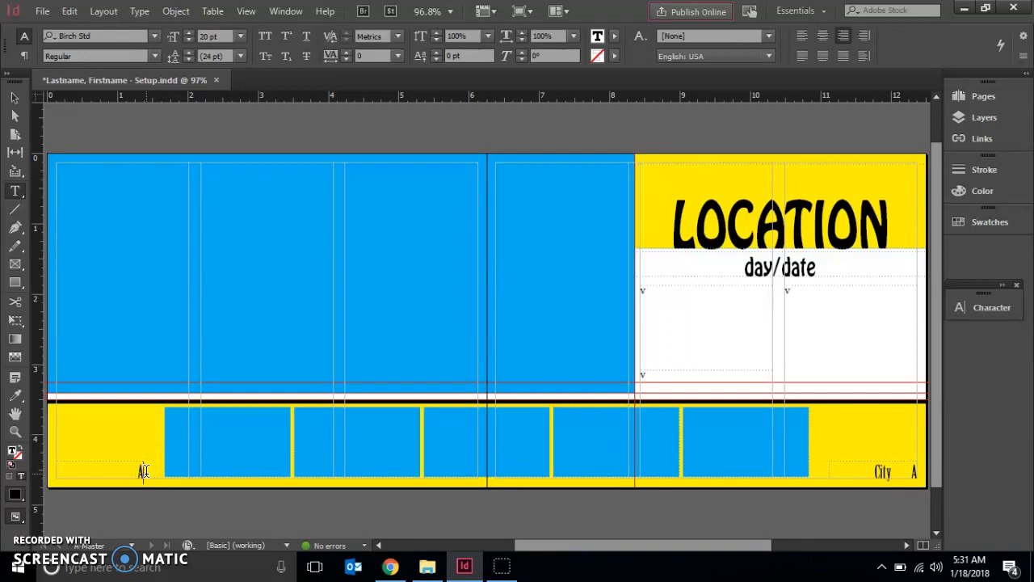
pyautogui.hotkey('ctrl', 'v')
# Insert an em space between the page number marker and City in the left-hand frame.
pyautogui.click(127, 474)
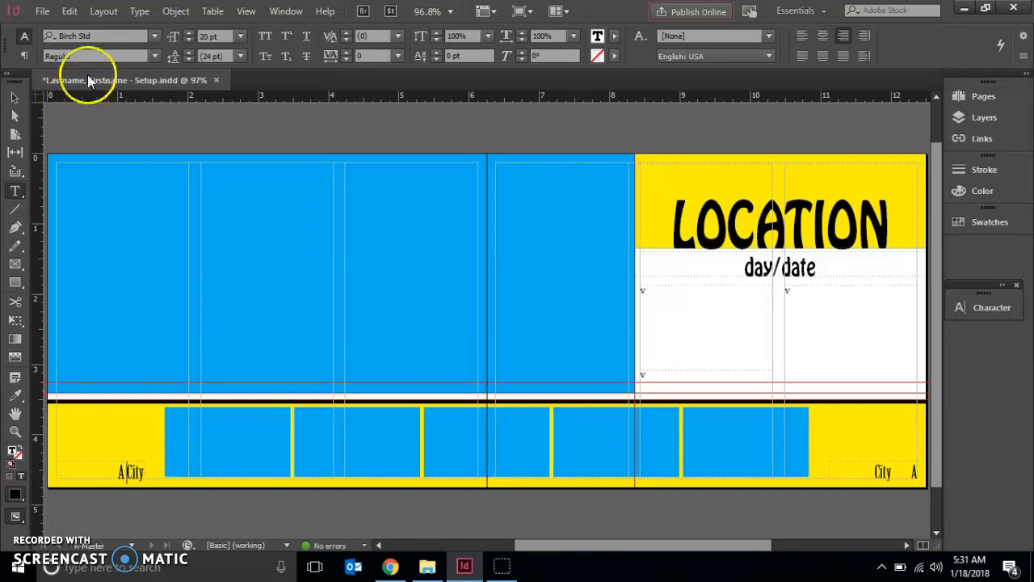
pyautogui.click(138, 12)
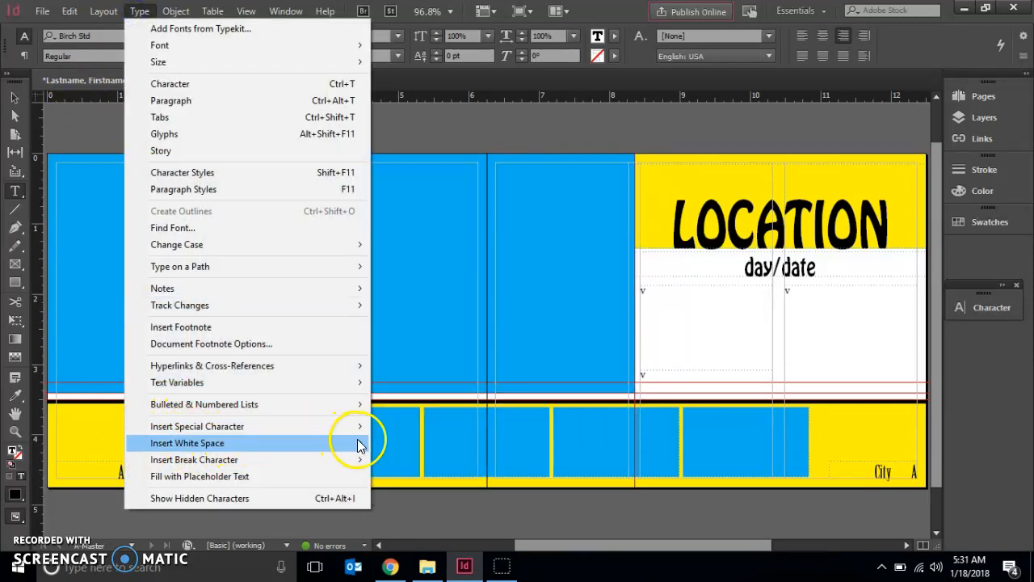
pyautogui.moveTo(360, 445)
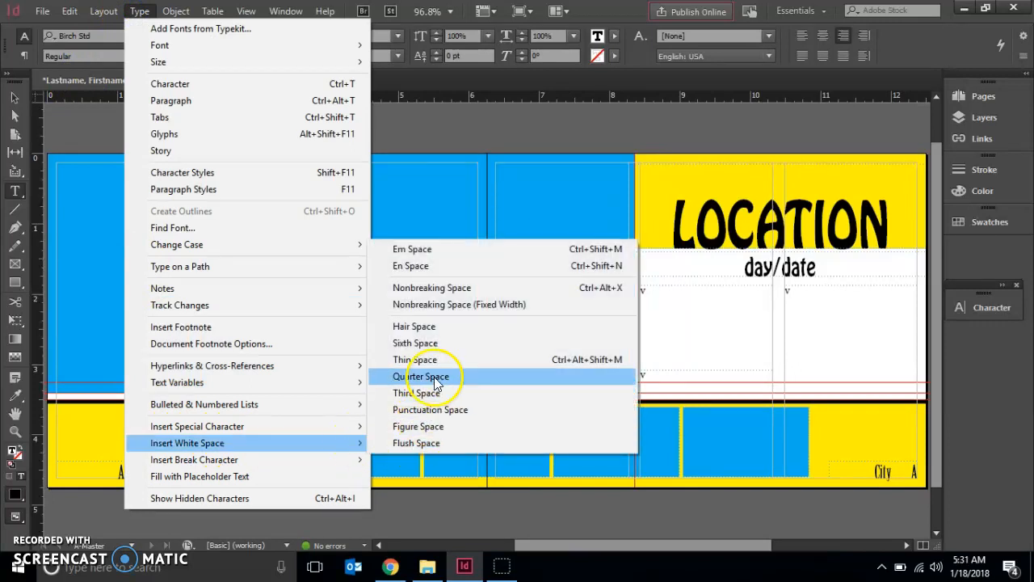
pyautogui.click(425, 249)
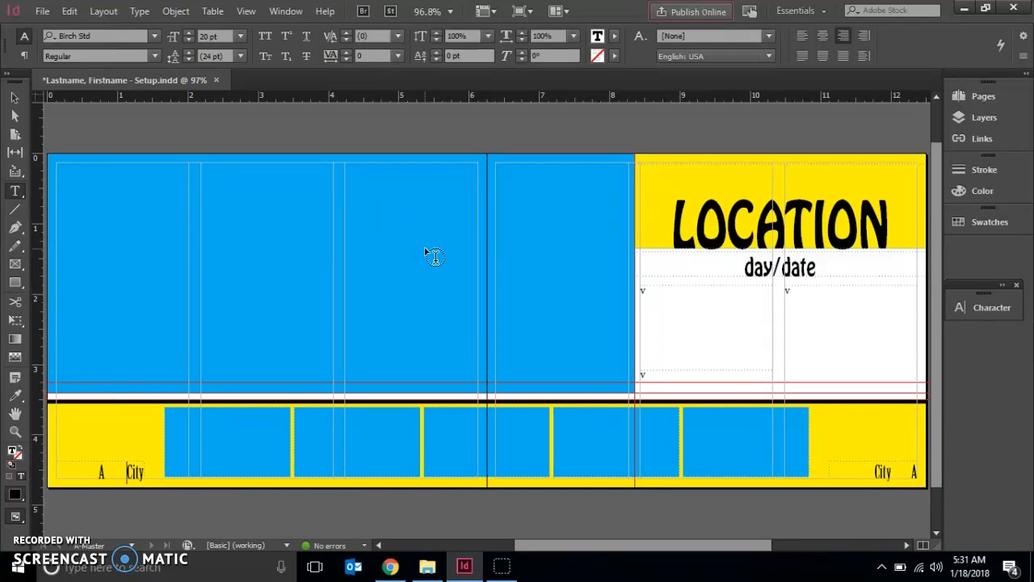
# Left-align the left-hand label and check its text frame options.
pyautogui.click(802, 39)
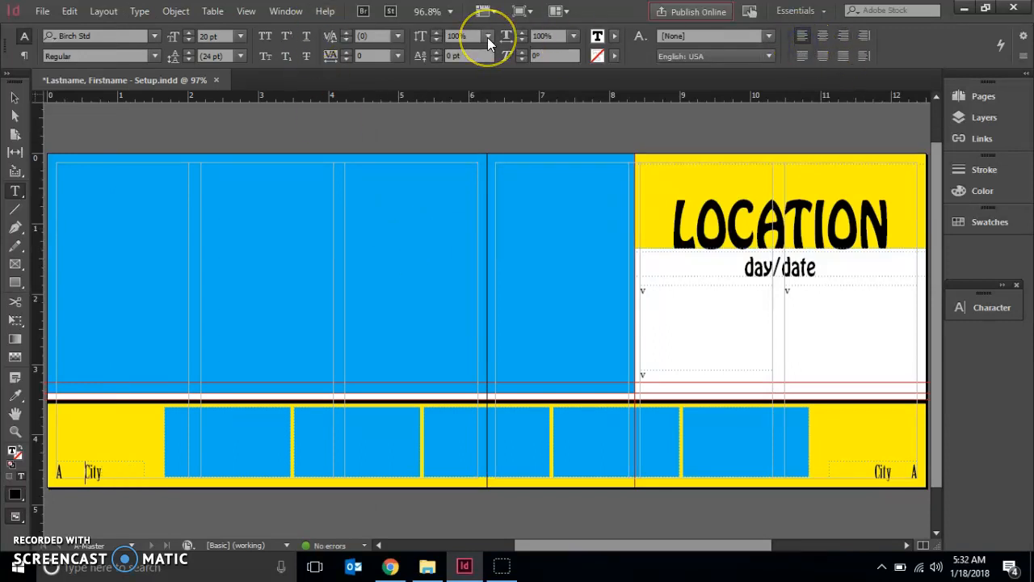
pyautogui.hotkey('ctrl', 'b')
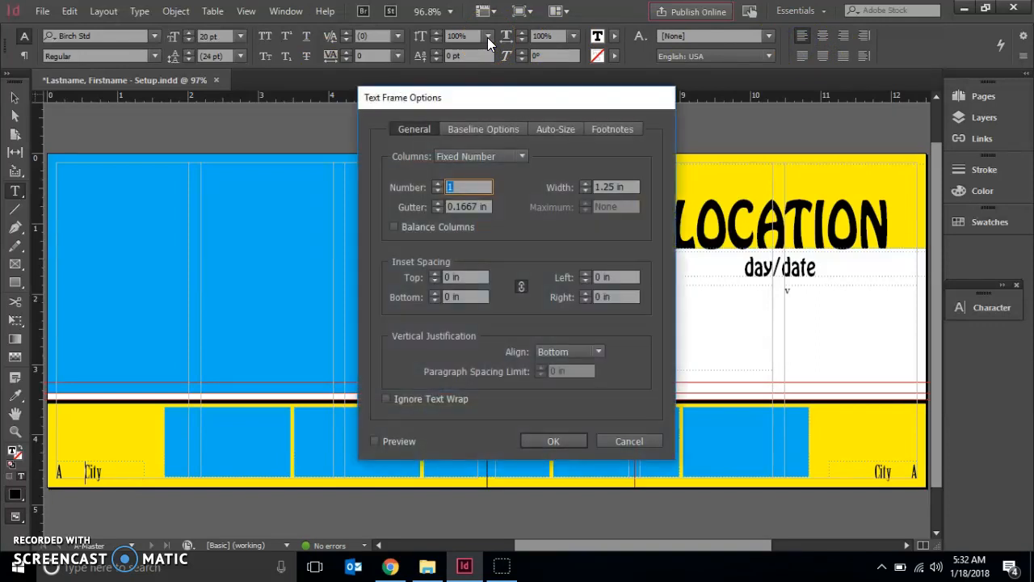
pyautogui.click(546, 441)
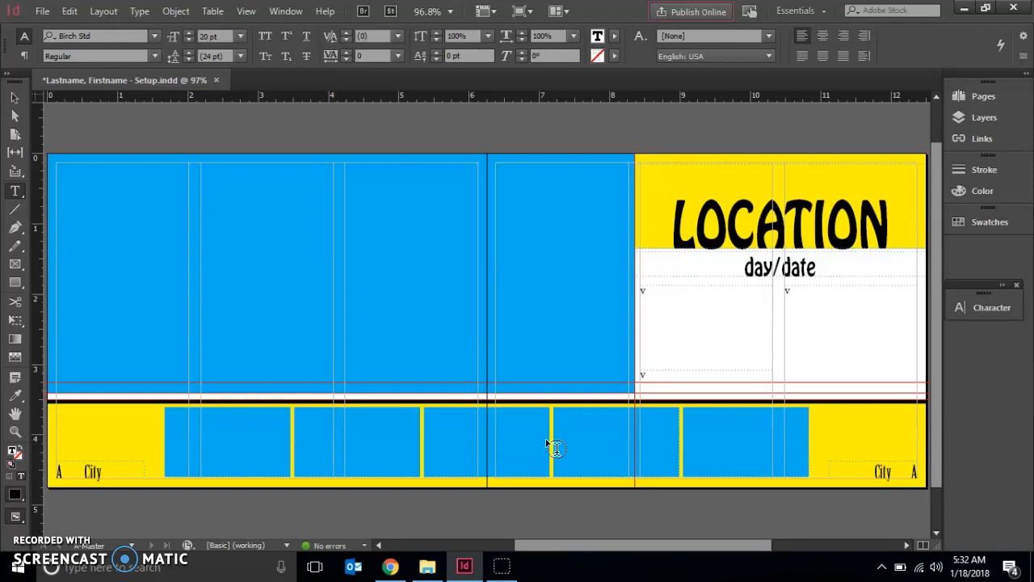
# Create a new B-Master based on A-Master and open it for editing.
pyautogui.click(988, 98)
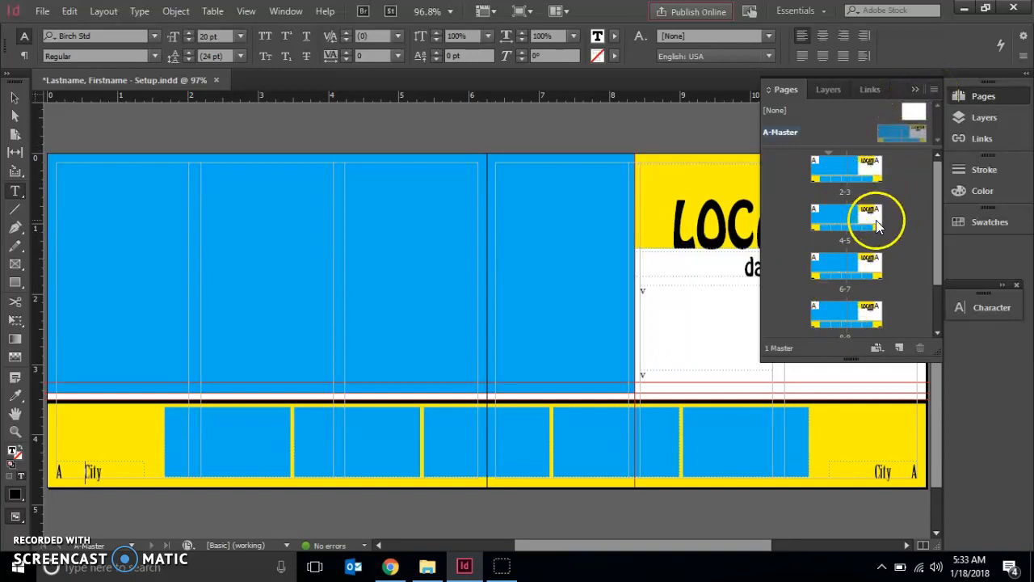
pyautogui.moveTo(936, 194)
pyautogui.mouseDown()
pyautogui.moveTo(934, 247)
pyautogui.moveTo(939, 180)
pyautogui.mouseUp()
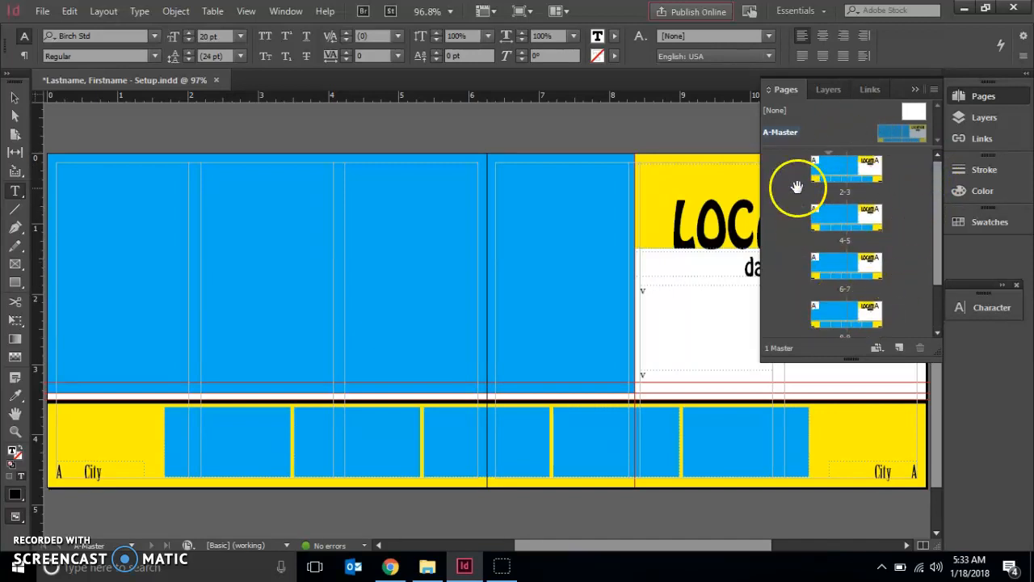
pyautogui.click(933, 89)
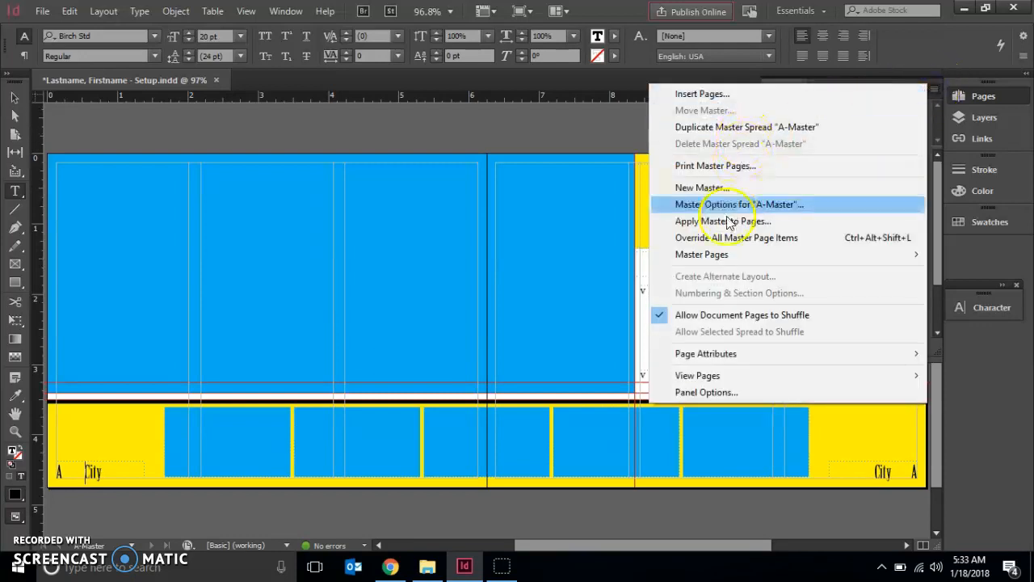
pyautogui.click(703, 187)
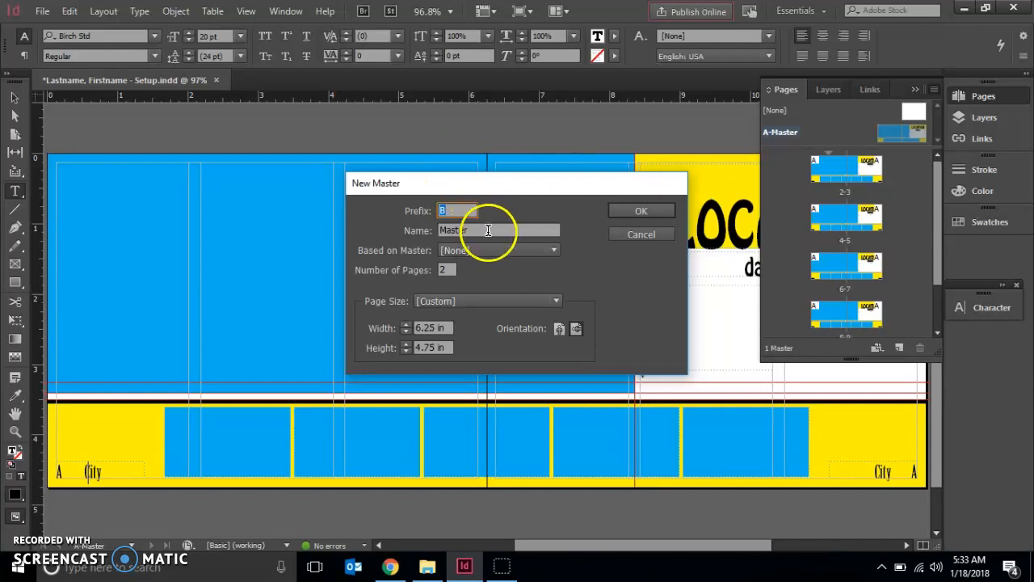
pyautogui.click(478, 256)
pyautogui.click(476, 276)
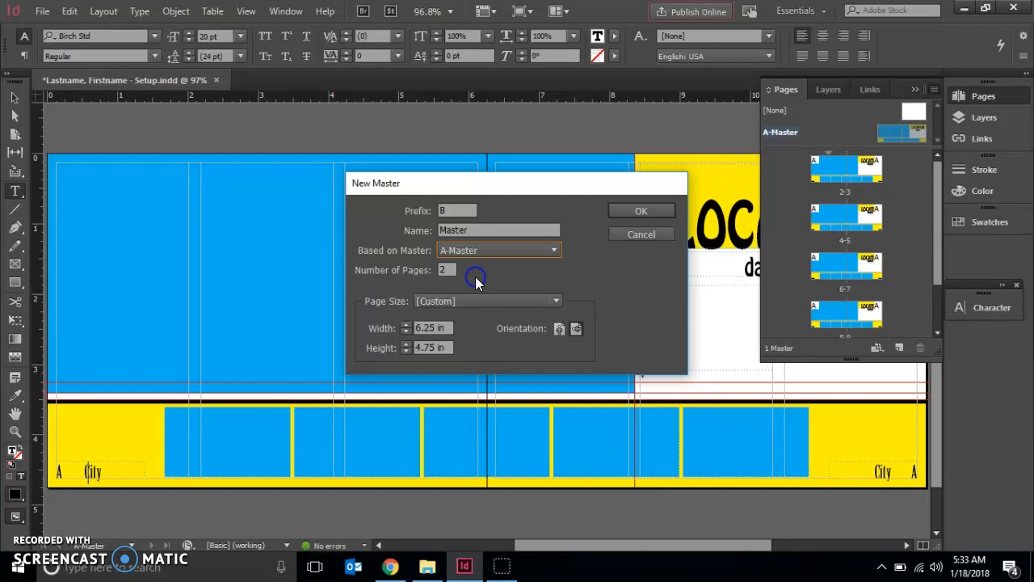
pyautogui.click(455, 208)
pyautogui.click(630, 209)
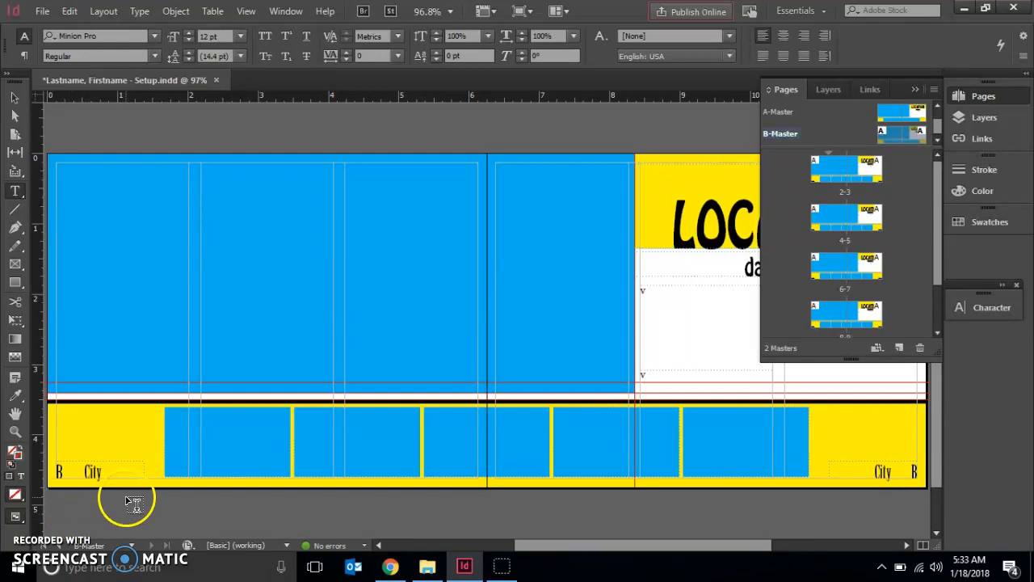
pyautogui.click(789, 139)
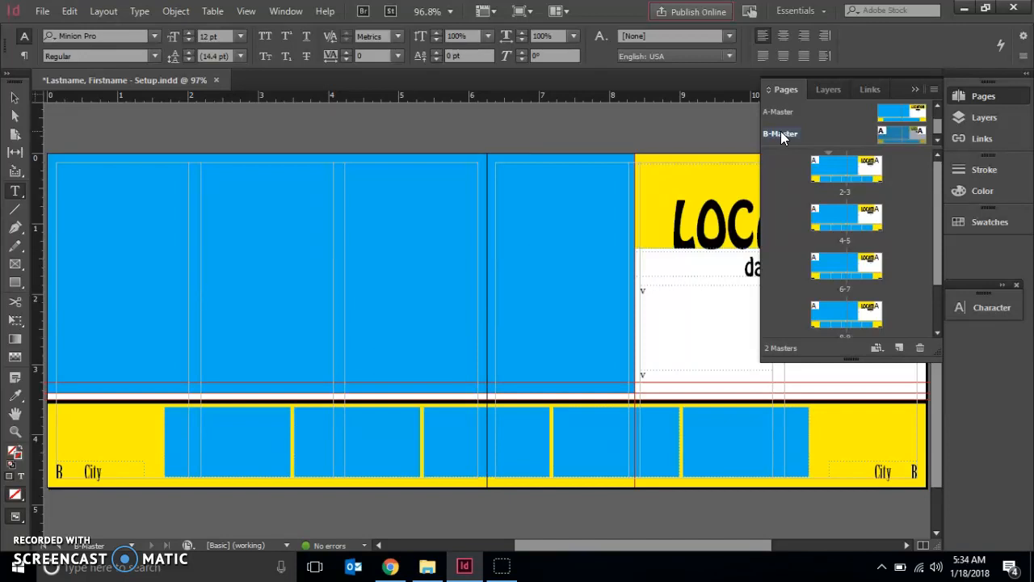
pyautogui.click(421, 168)
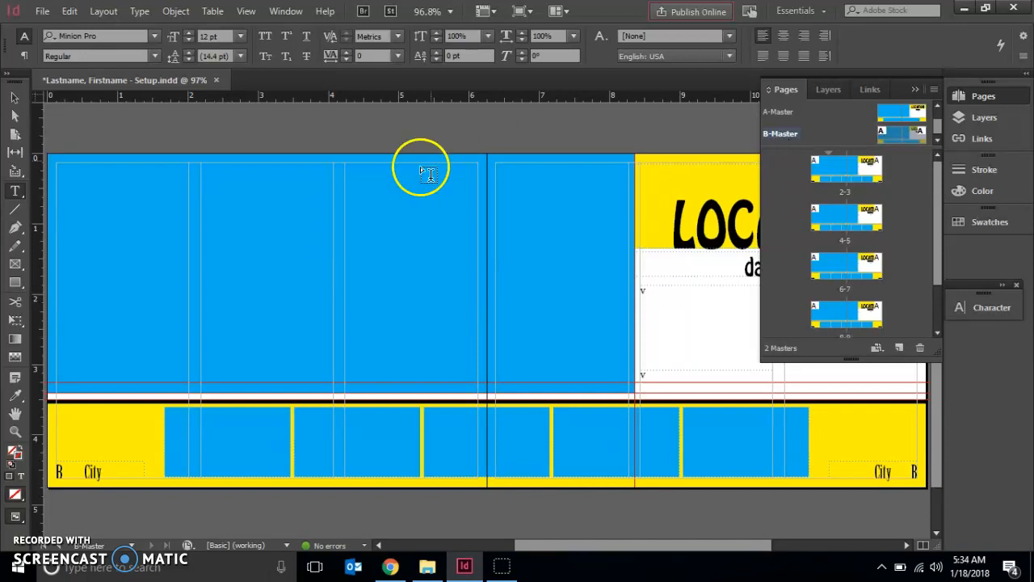